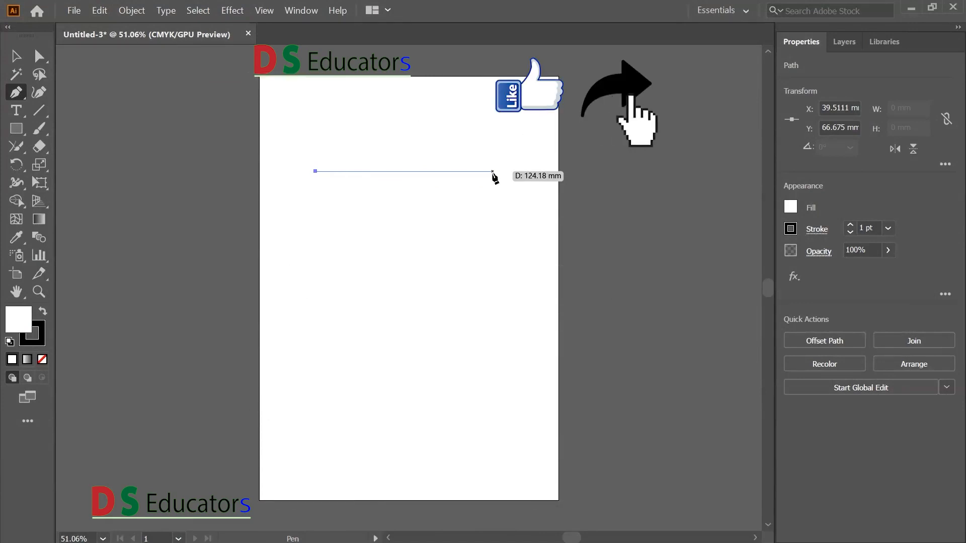
- Draw a horizontal segment about 100 mm long with the Pen tool and continue it about 70 mm straight down
key("shift")
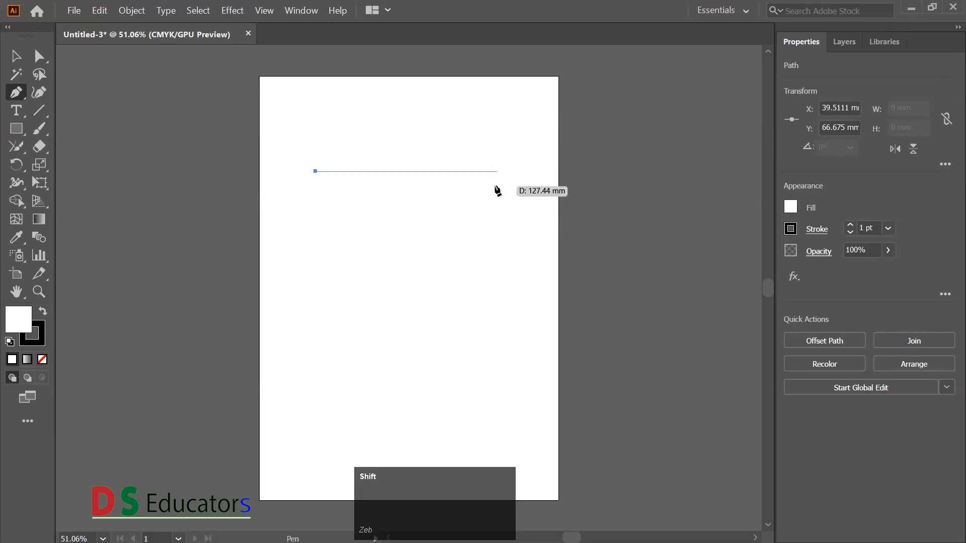
left_click(458, 187, "shift")
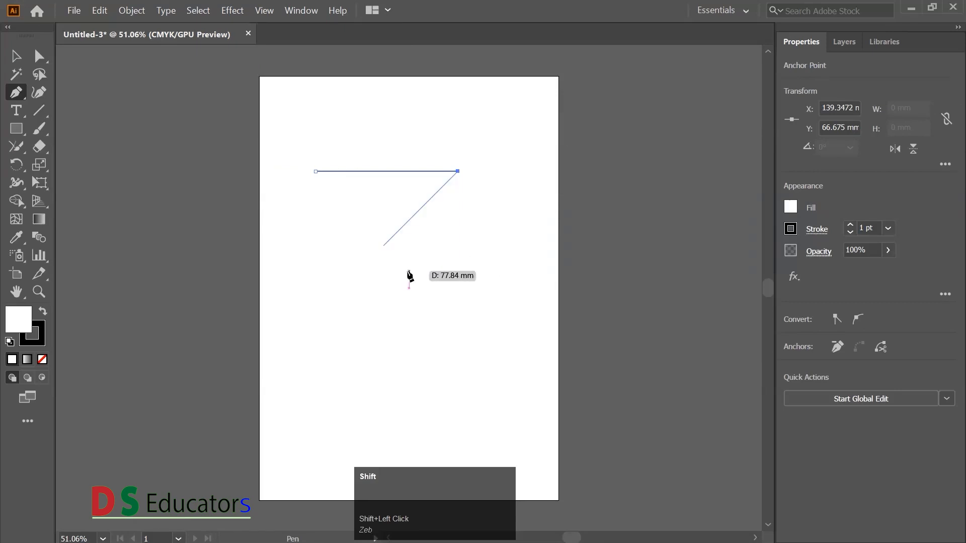
left_click(444, 274, "shift")
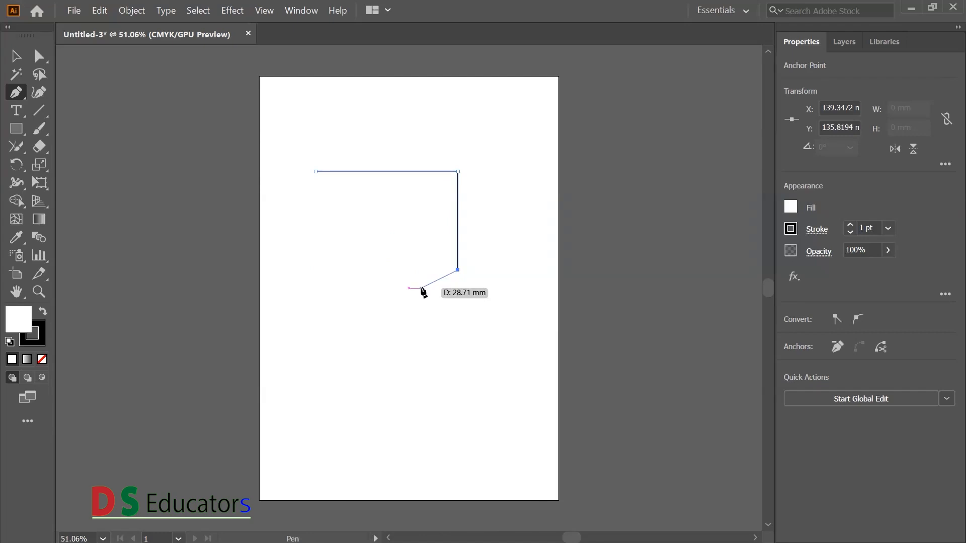
- Reshape the open path with Direct Selection, raising its corner so both segments slant and moving its lower end down and inward
key("ctrl")
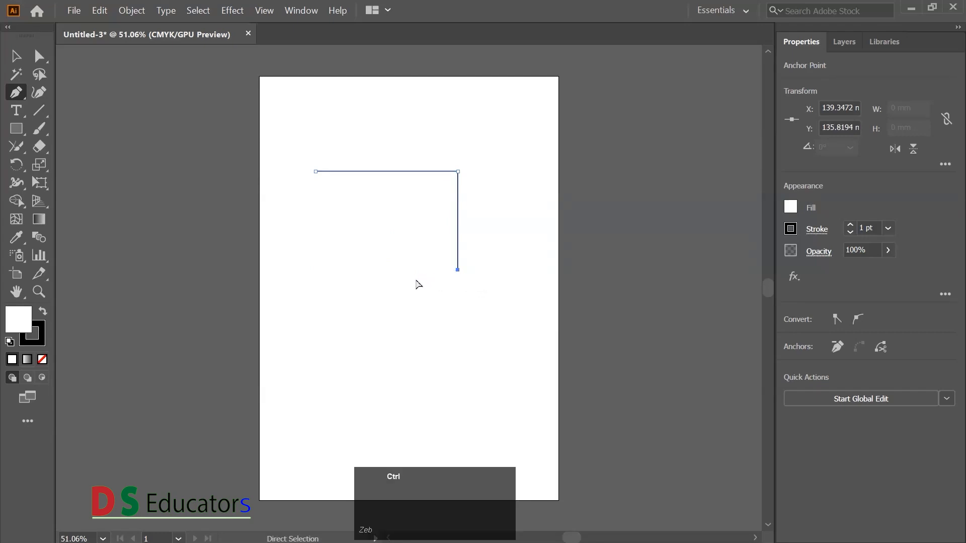
left_click_drag(459, 207, 458, 167)
left_click_drag(457, 232, 481, 269)
mouse_move(416, 151)
left_mouse_down()
mouse_move(415, 198)
mouse_move(376, 237)
mouse_move(404, 144)
left_mouse_up()
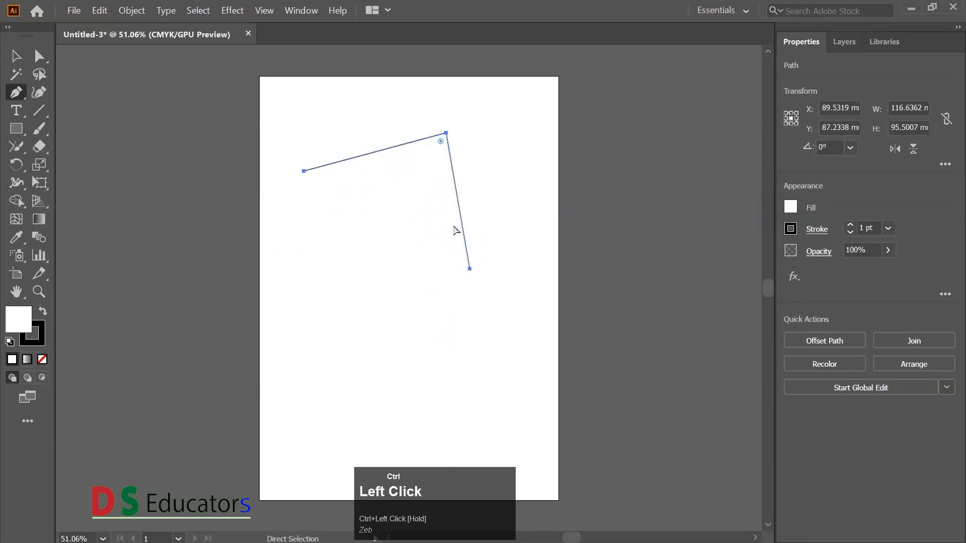
left_click_drag(471, 271, 480, 242)
left_click_drag(427, 222, 390, 259)
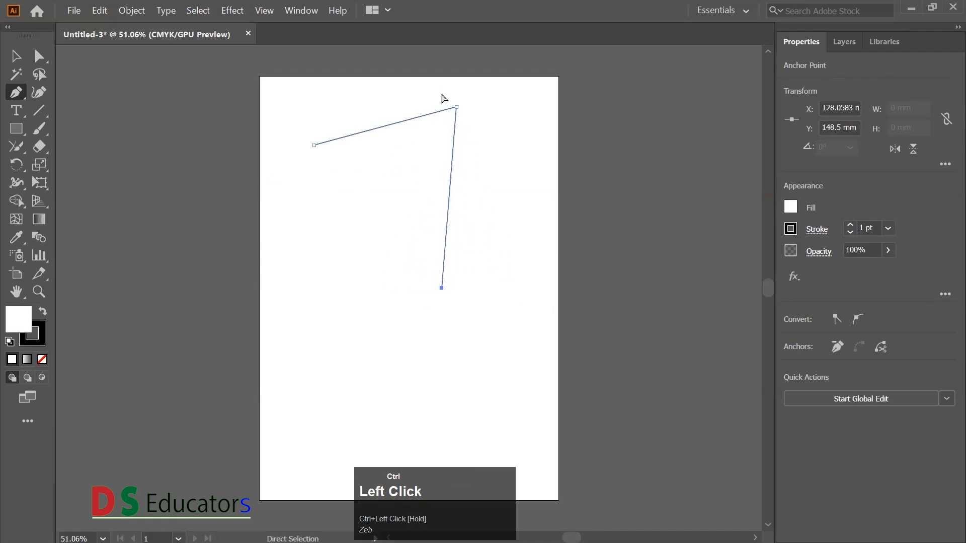
- Round the path's upper corner into a large arc using its live corner control
left_click(456, 106, "ctrl")
left_click(446, 119, "ctrl")
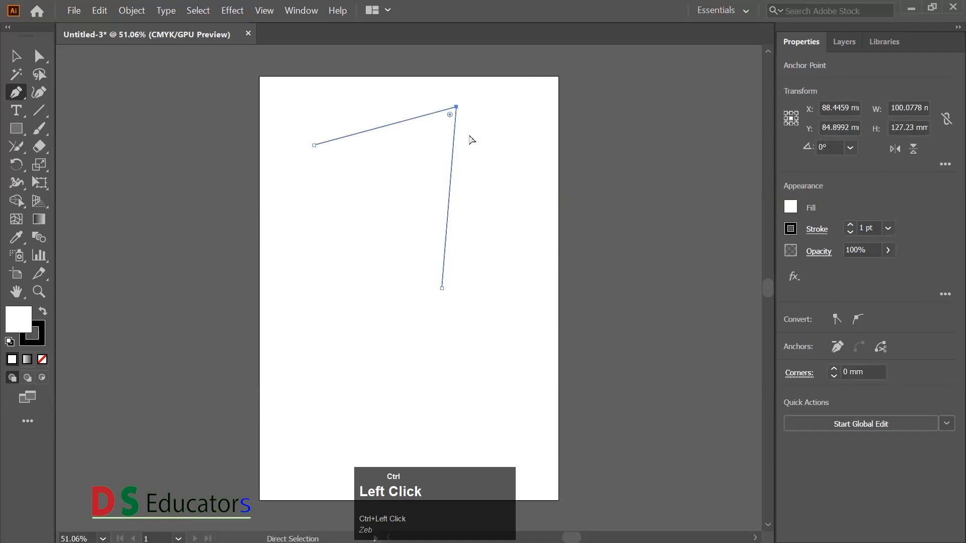
left_click(456, 107, "ctrl")
left_click_drag(450, 117, 362, 226)
left_click(341, 252, "ctrl")
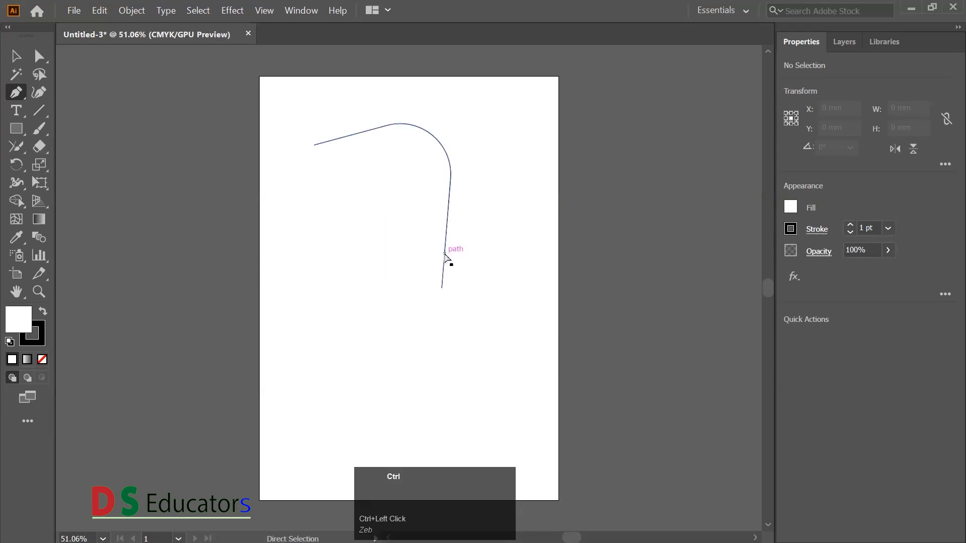
- Place two offset copies of the rounded path below it, and undo the copies and the corner rounding
left_click_drag(446, 257, 381, 366)
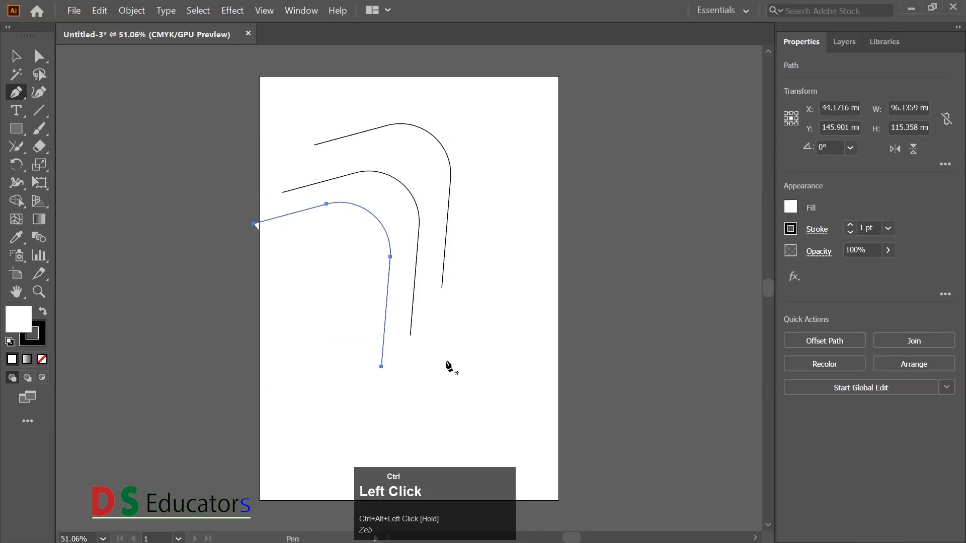
key("ctrl+z")
key("ctrl+z")
key("ctrl+z")
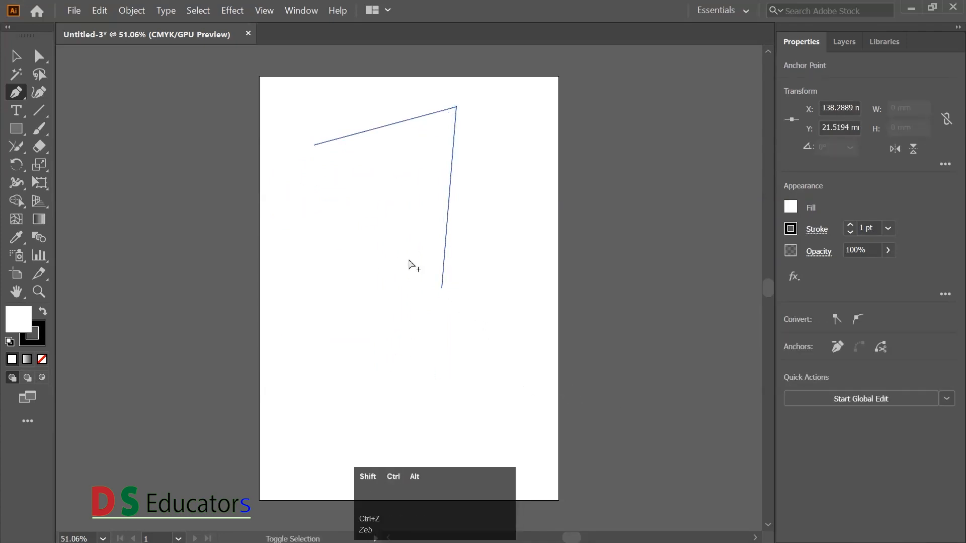
- Select the whole angled path and duplicate it, placing the copy slightly below and to the left of the original
left_click_drag(296, 108, 503, 317)
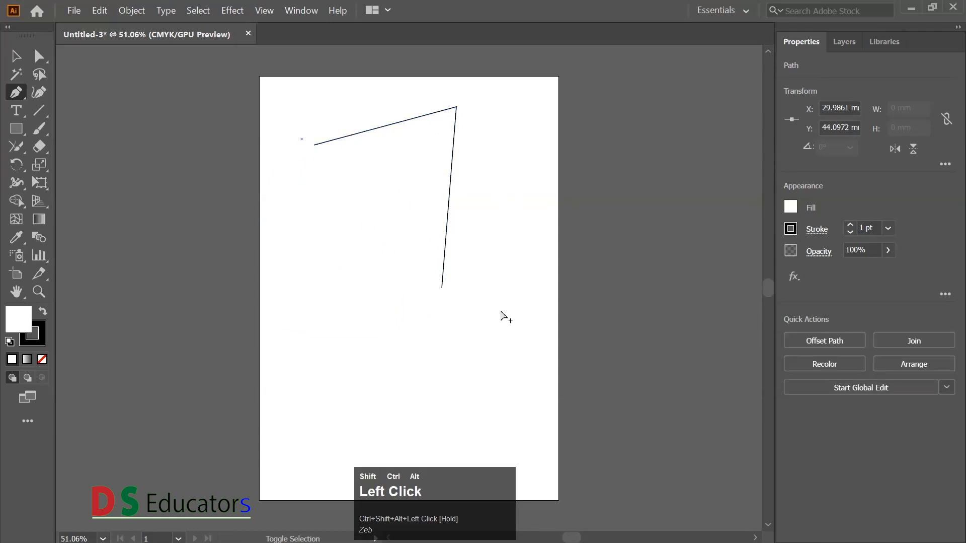
left_click_drag(308, 102, 409, 323)
- Draw an open two-segment path below the angled paths, running across and then diagonally down to the left, and end it
left_click(338, 369)
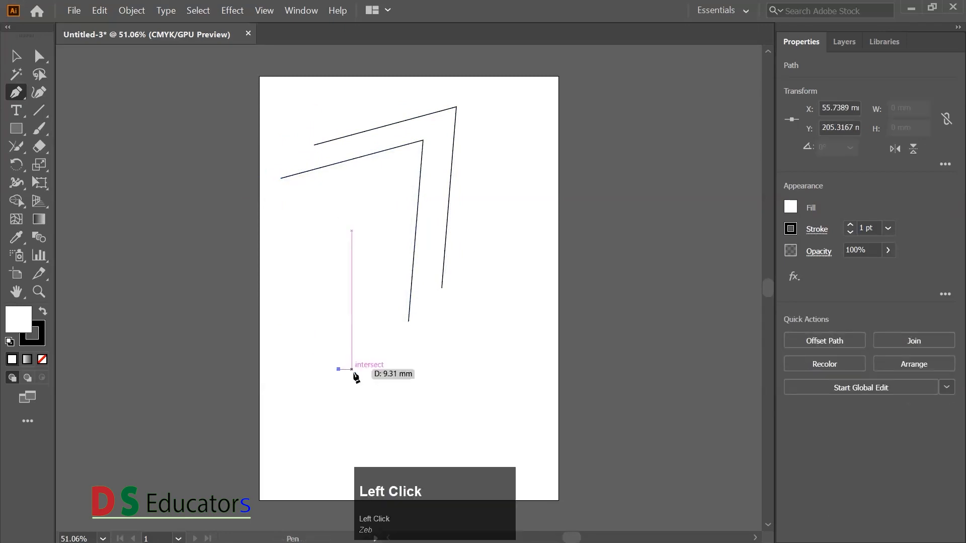
left_click(478, 372)
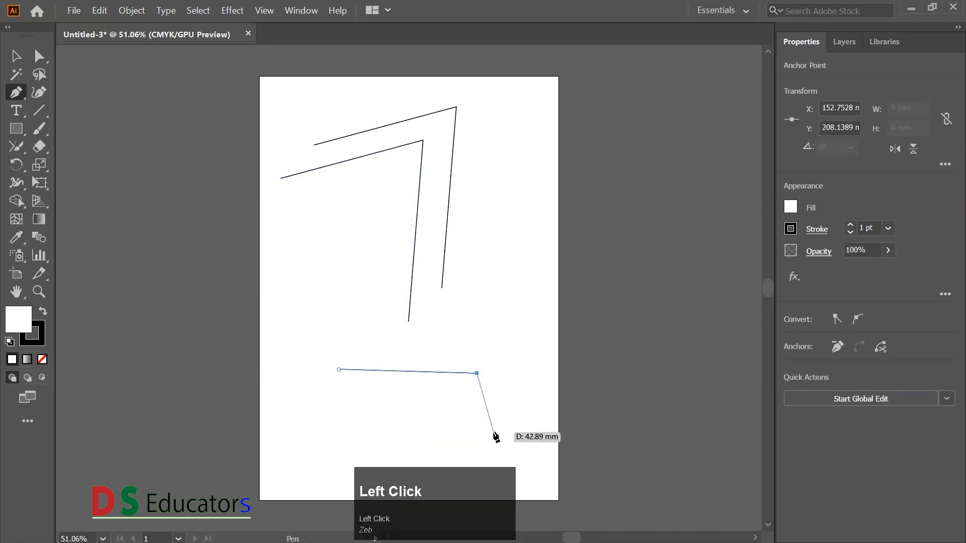
left_click(385, 452)
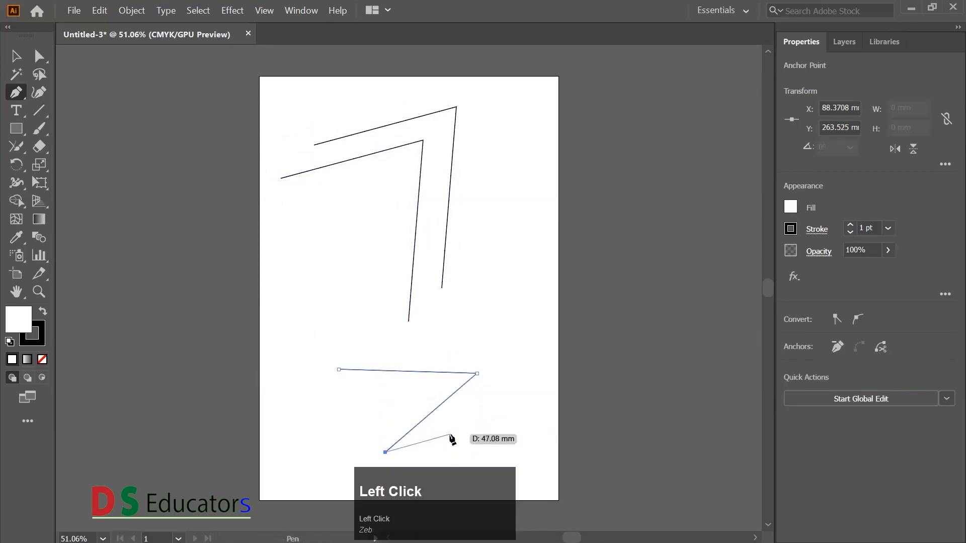
key("Escape")
- Draw a second open two-segment path that crosses both segments of the lower path
left_click(368, 338)
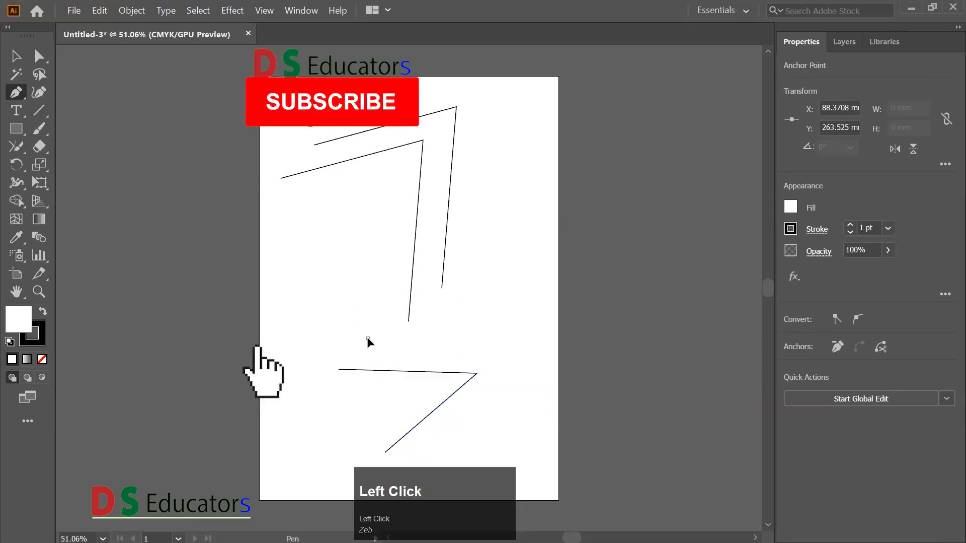
left_click(327, 427)
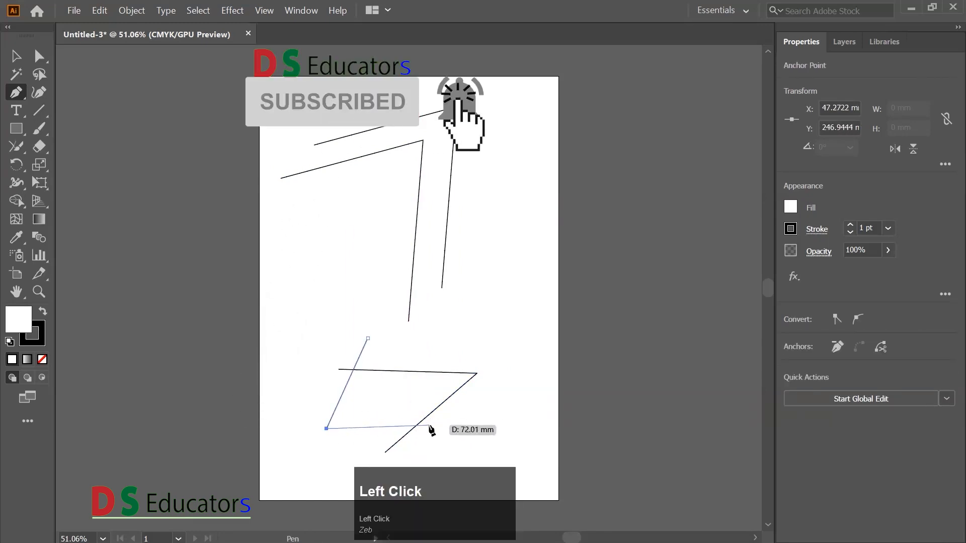
left_click(427, 428)
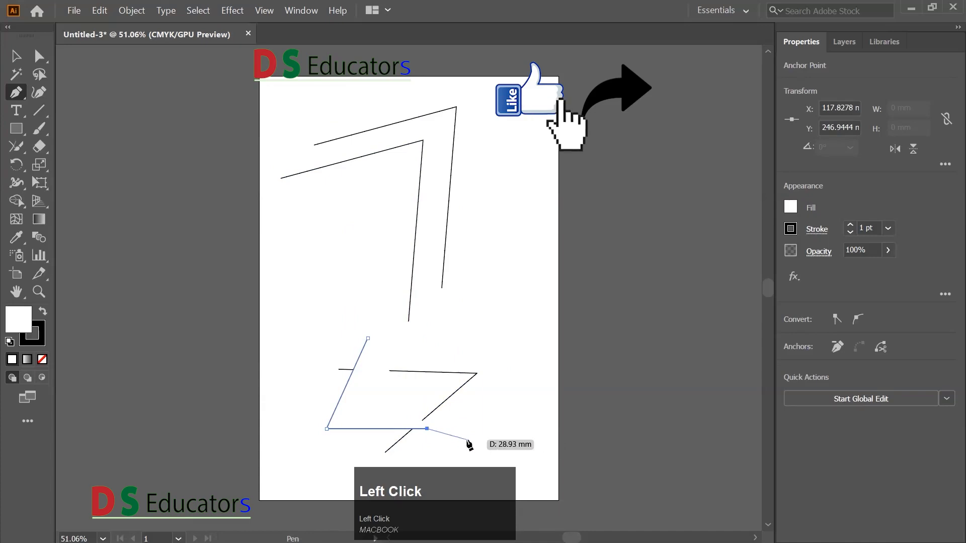
- Remove the fill from the new crossing path and shift the other path's upper segment slightly upward
left_click(42, 359)
left_click_drag(421, 371, 399, 368)
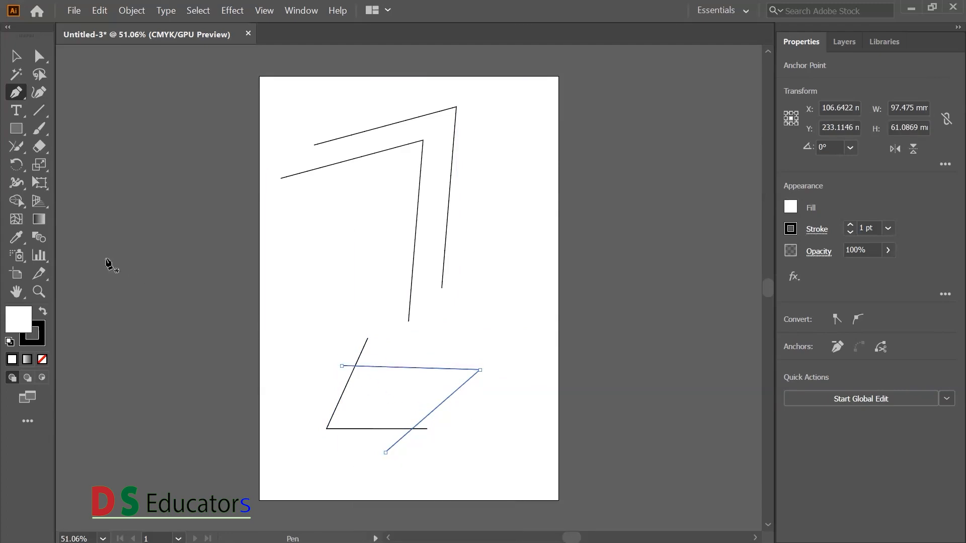
- Use the Join tool to trim the overhanging ends at both crossings, merging the two paths into a closed four-sided shape
left_click_drag(16, 147, 78, 220)
left_click_drag(367, 337, 336, 363)
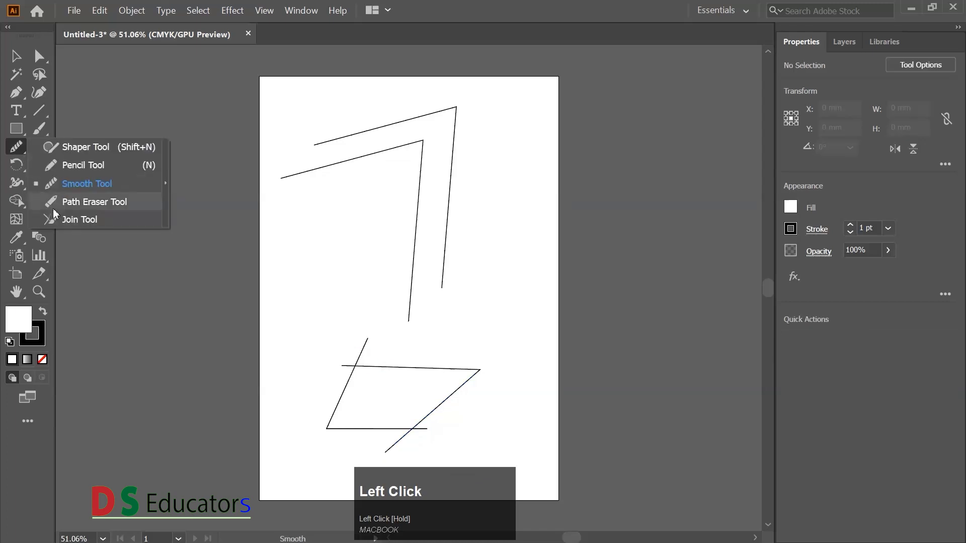
left_click(57, 220)
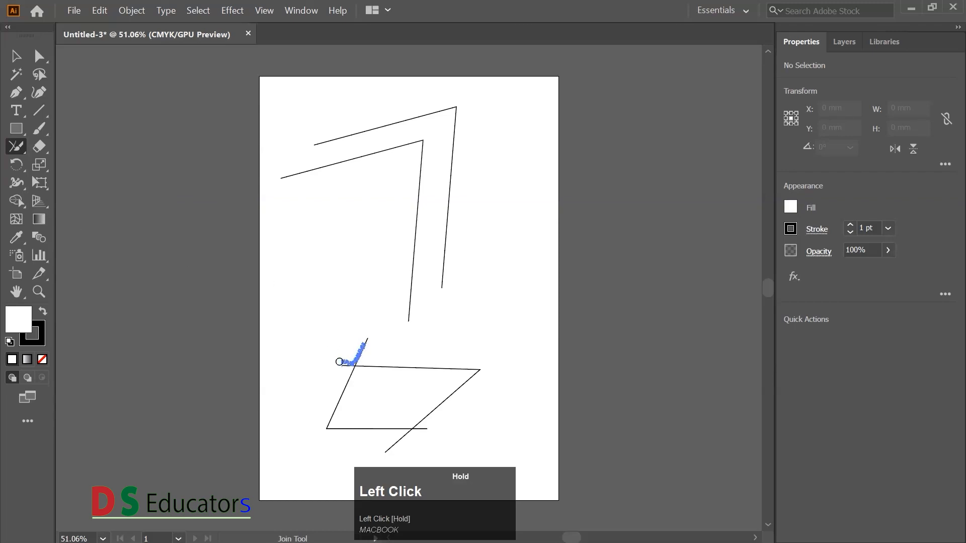
left_click_drag(359, 346, 325, 351)
left_click_drag(386, 450, 378, 445)
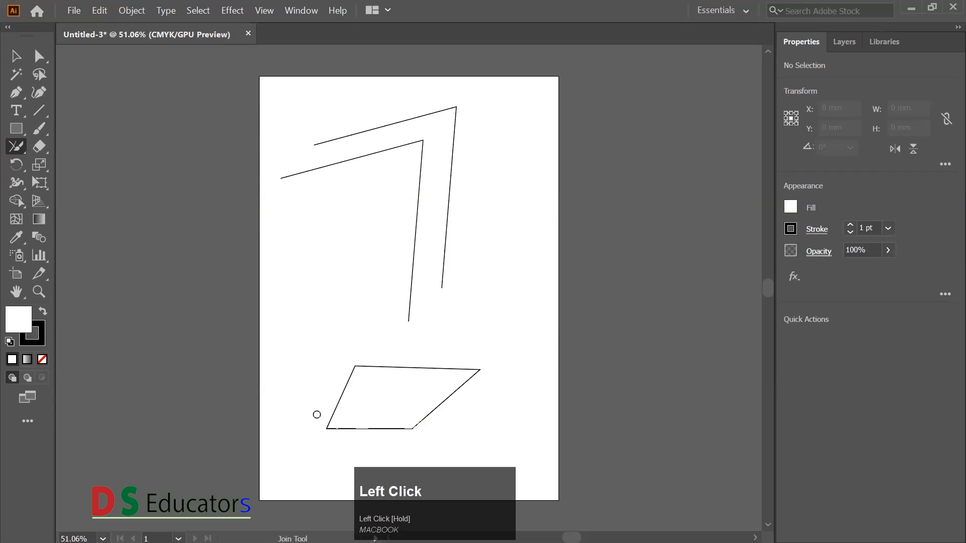
- Move the joined four-sided shape around the lower part of the artboard with the Selection tool to check that it is one object
left_click(16, 56)
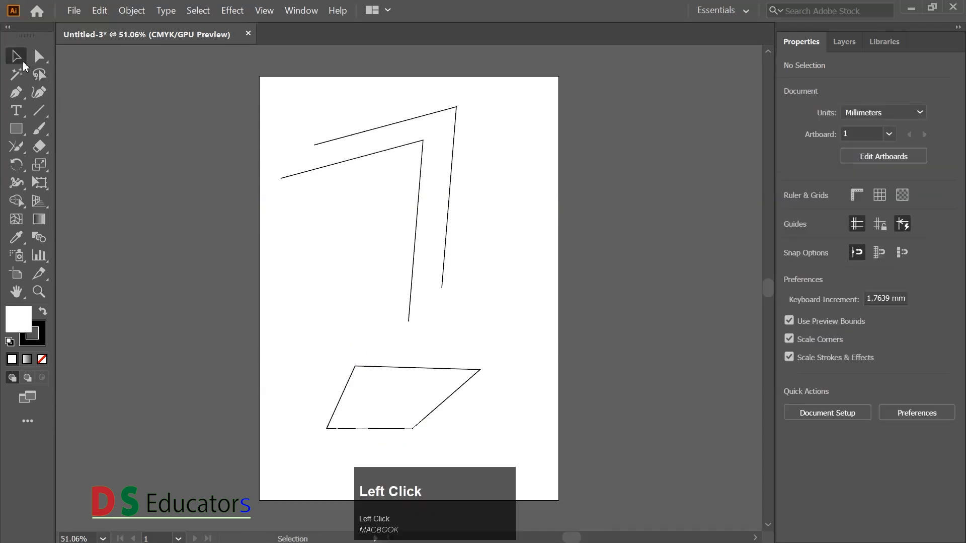
left_click_drag(341, 351, 431, 338)
left_click(381, 413)
left_click(400, 394)
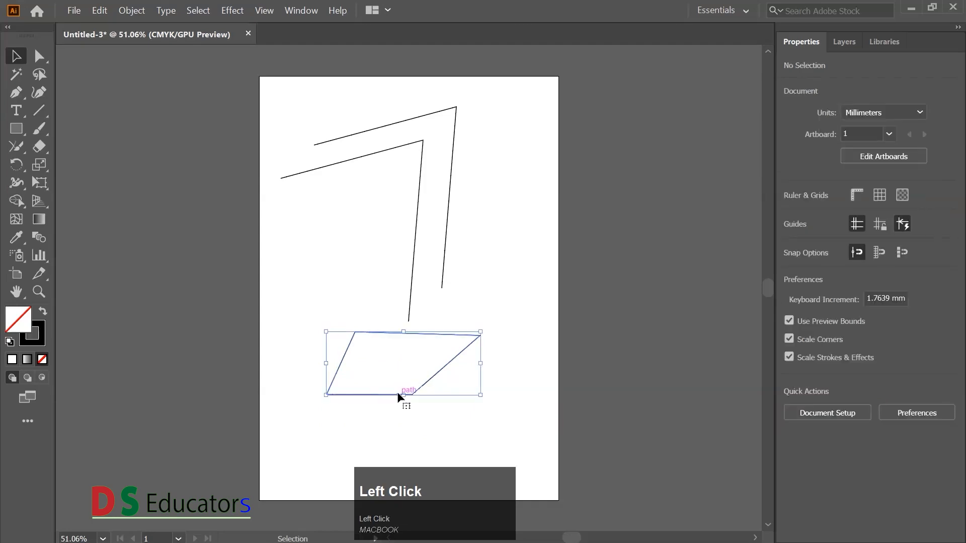
left_click(355, 358)
left_click(346, 352)
left_click_drag(346, 355, 322, 371)
left_click(436, 391)
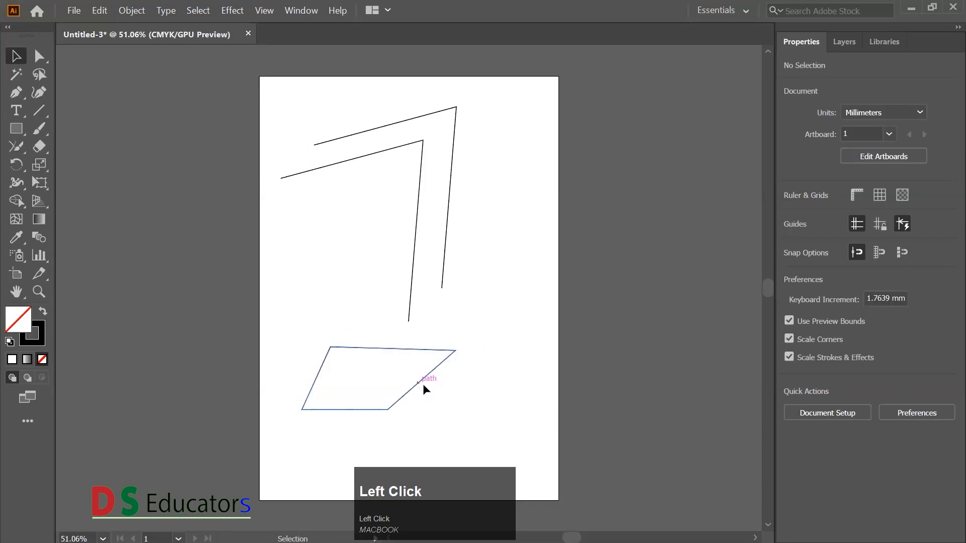
left_click_drag(423, 380, 408, 409)
left_click(452, 346)
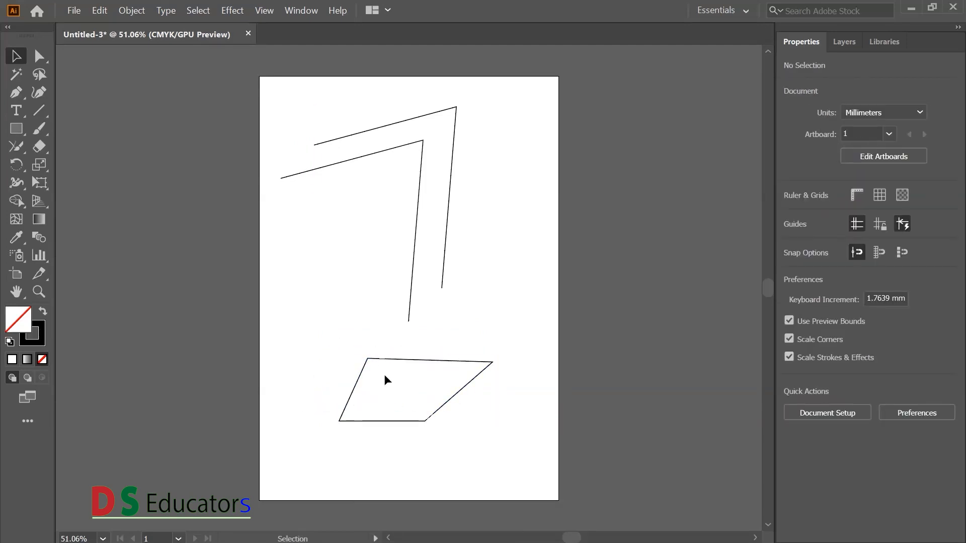
- Clear all artwork from the artboard and draw a closed triangle with the Pen tool, its first two sides about 78 and 77 mm
left_click_drag(296, 105, 511, 423)
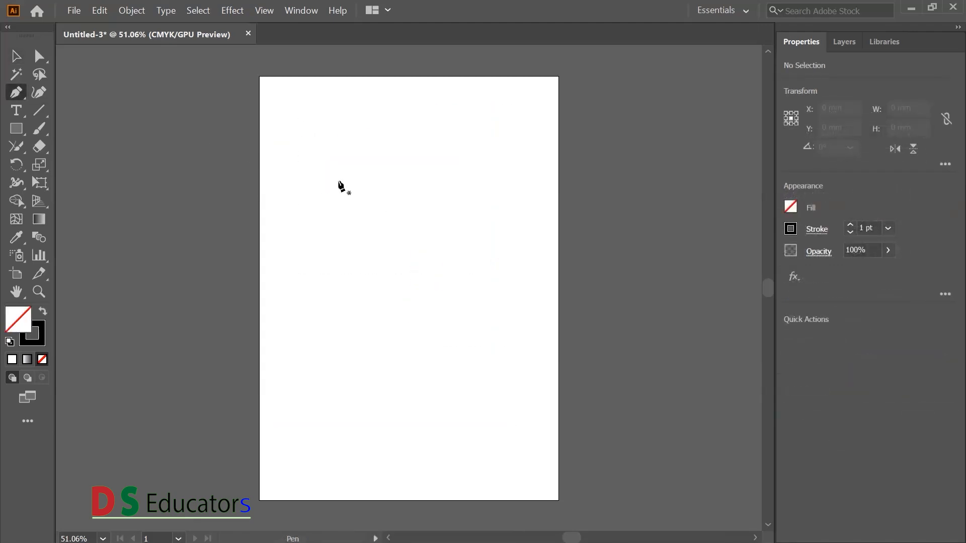
left_click(339, 181)
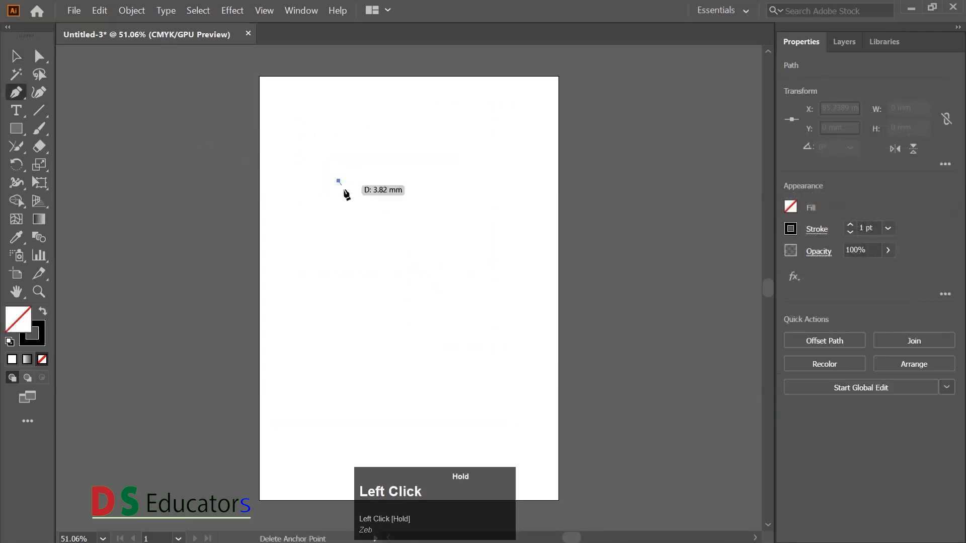
left_click(426, 248)
left_click(316, 256)
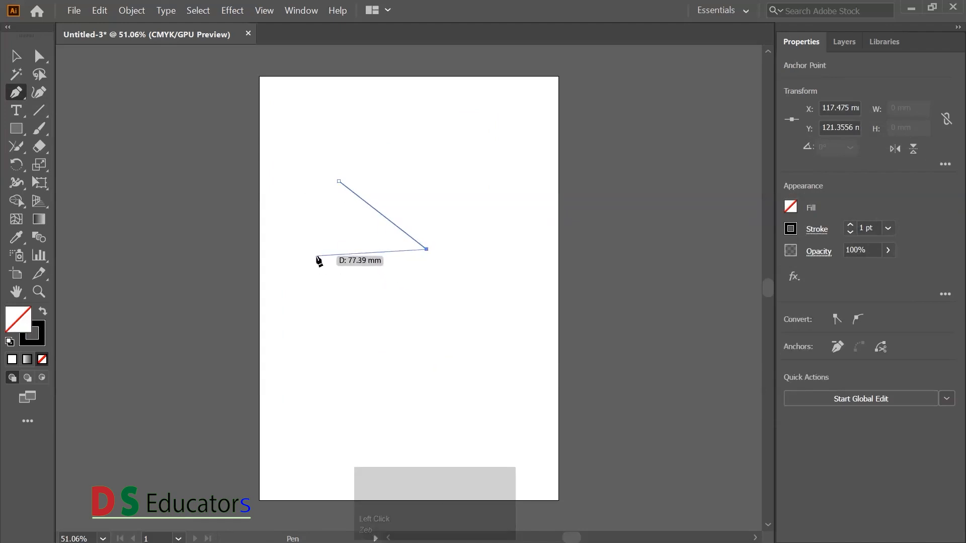
left_click(339, 181)
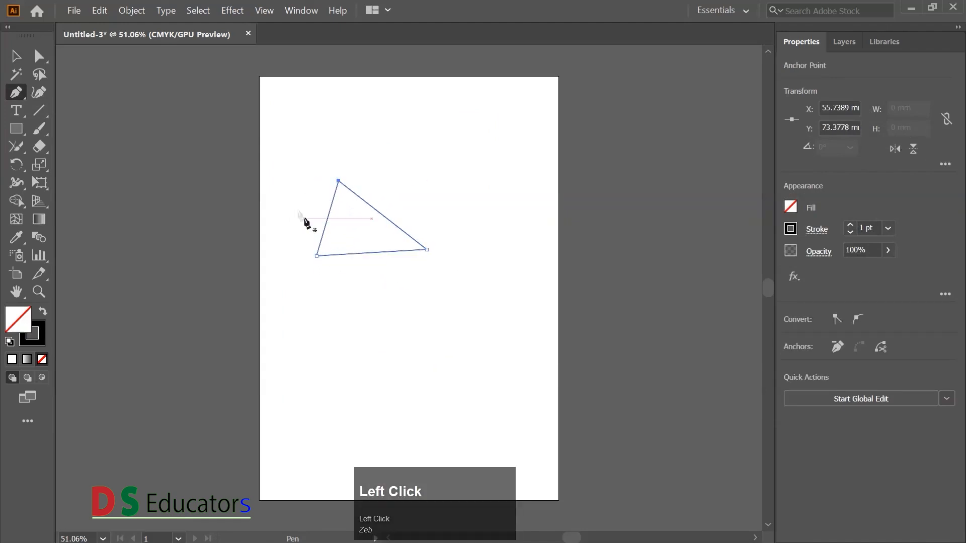
- Convert the triangle's lower-left corner into a smooth anchor point by pulling out its direction handles
left_click(339, 181, "alt")
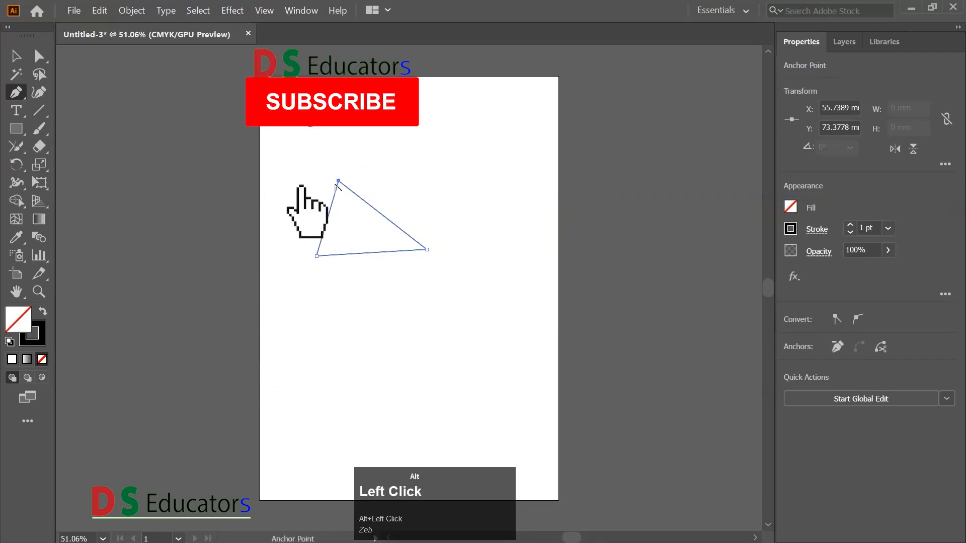
left_click_drag(341, 183, 288, 218)
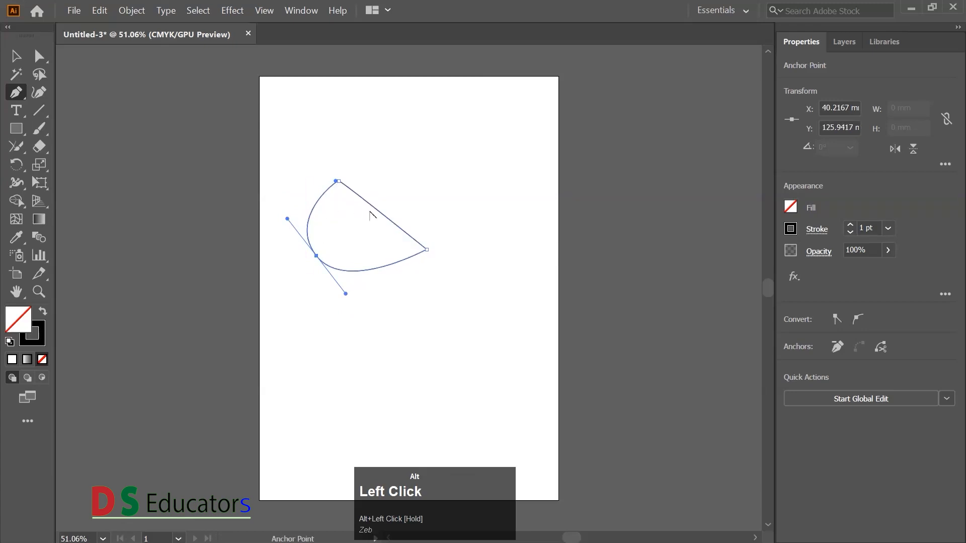
- Delete the shape's top anchor point and swing the lower direction handle independently so that it points nearly straight down
left_click(337, 181)
left_click_drag(347, 295, 312, 302)
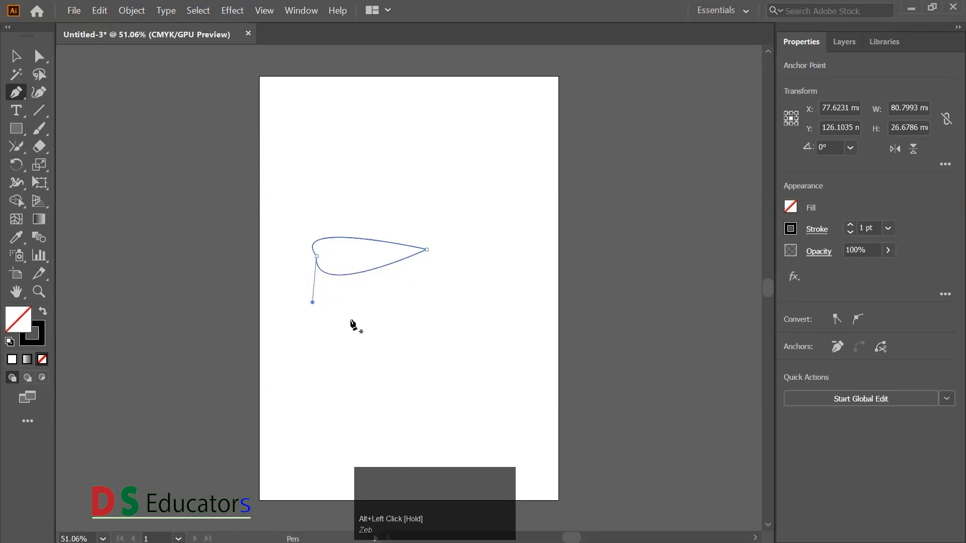
key("F7")
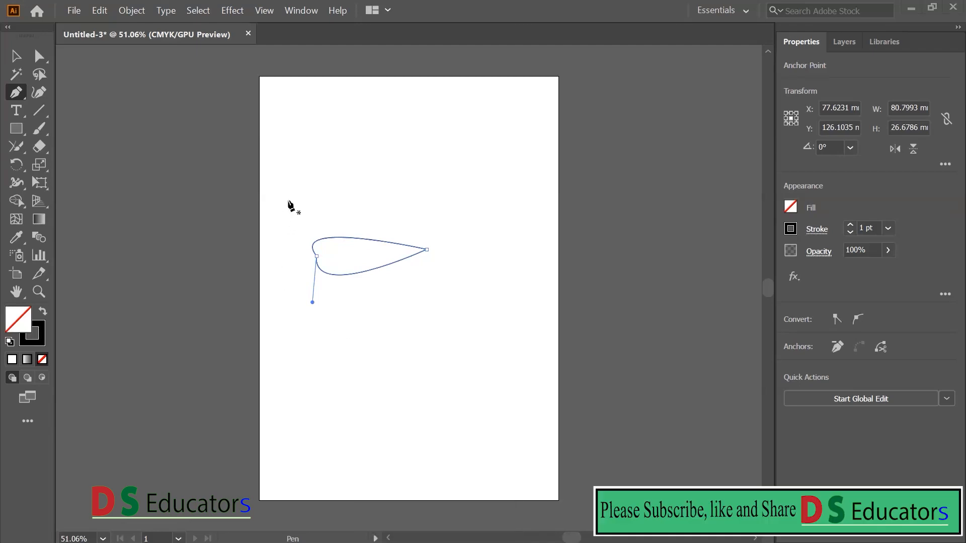
- Select everything on the artboard with the Selection tool and delete it
left_click(16, 56)
left_click_drag(275, 150, 484, 325)
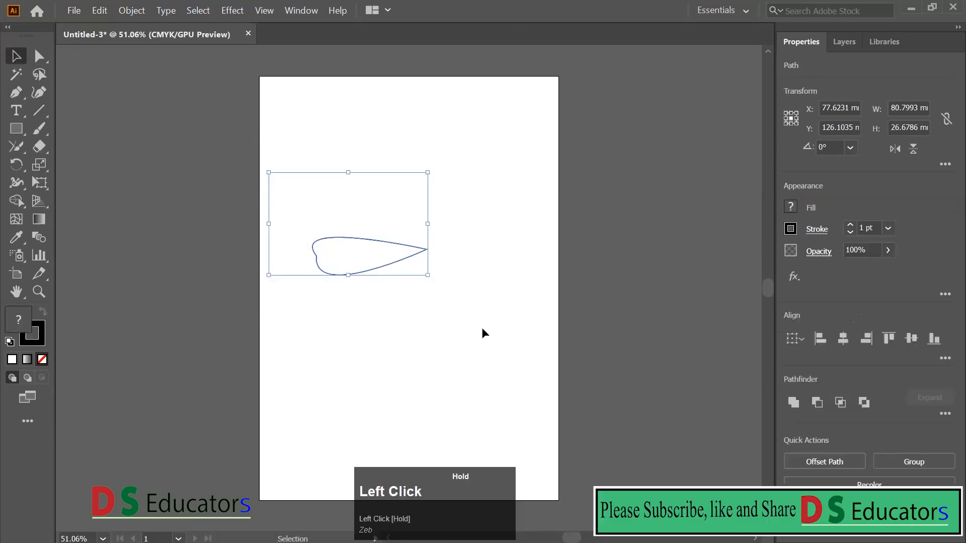
key("Delete")
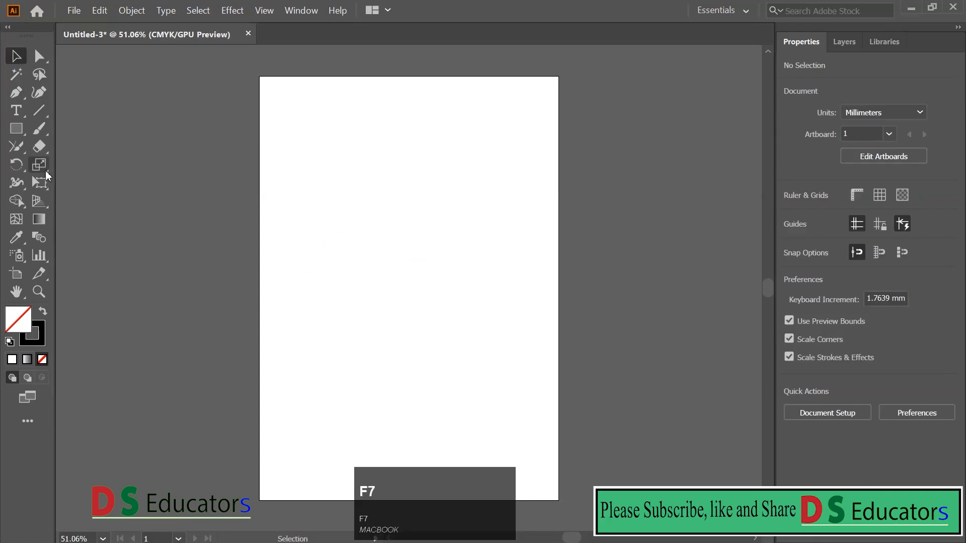
- Draw a straight-sided path with the Pen tool, about 109 mm wide, stopping just short of its starting point so it stays open
left_click(15, 92)
left_click(325, 186)
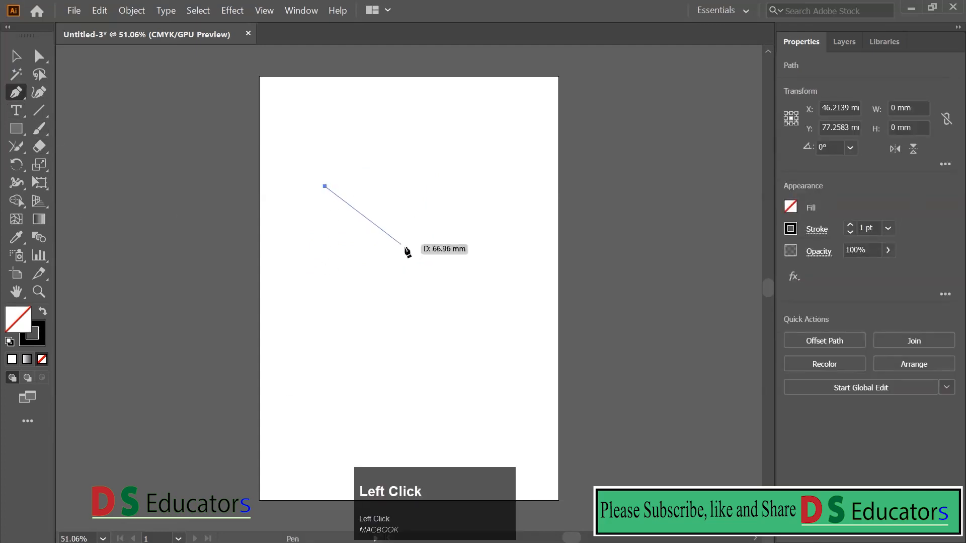
left_click(447, 268)
left_click(383, 395)
left_click(334, 217)
left_click(292, 225)
left_click(325, 186)
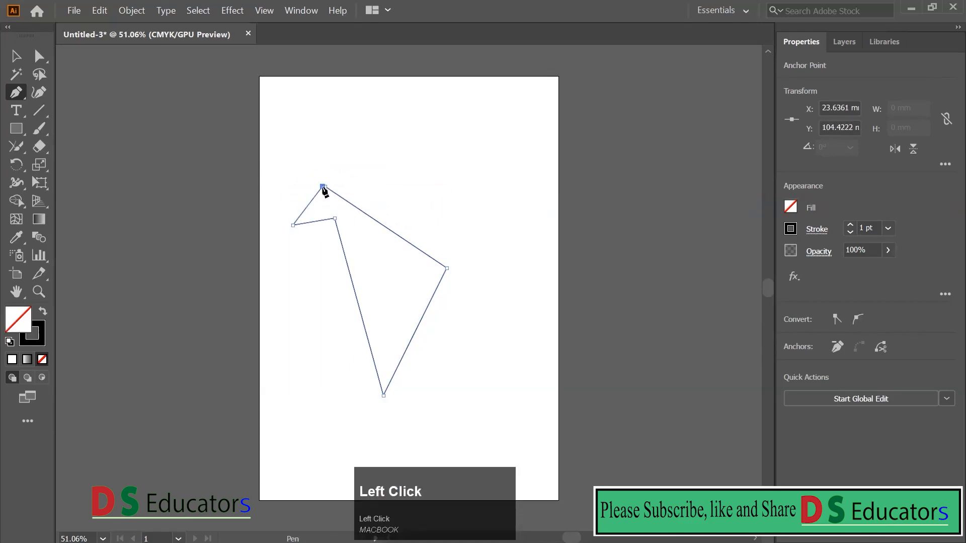
- Examine the gap between the path's two open endpoints at 300% zoom
key("z")
left_click_drag(358, 218, 509, 314)
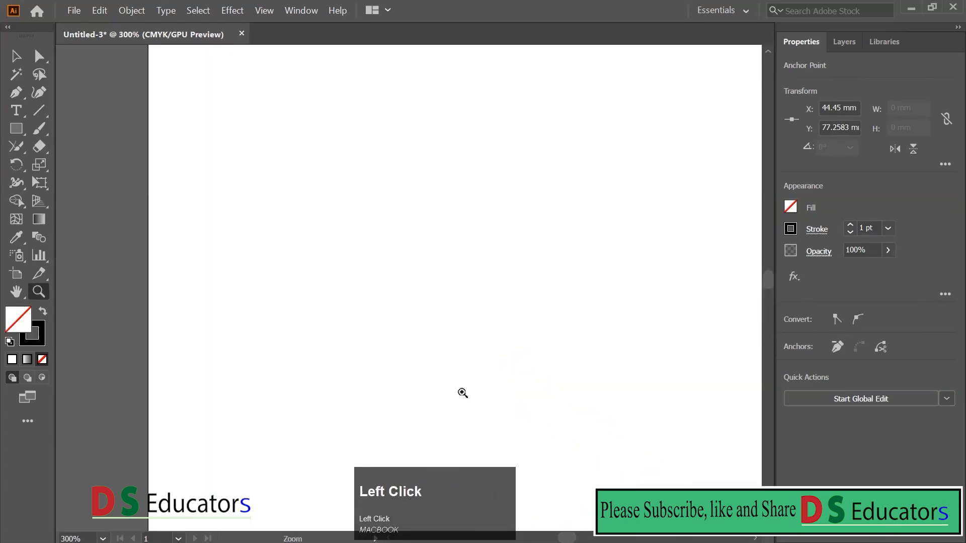
key("space")
left_click_drag(441, 392, 371, 241)
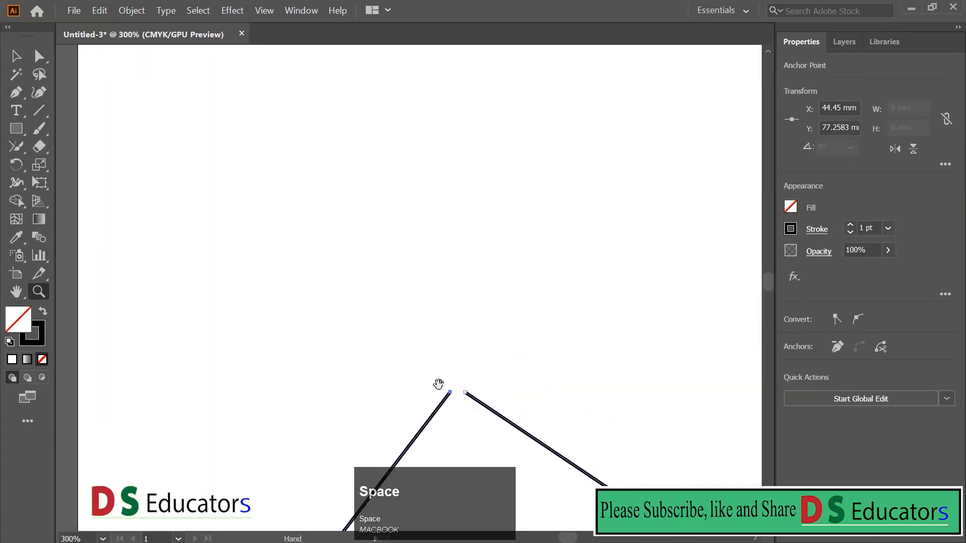
left_click_drag(166, 368, 518, 346)
left_click_drag(571, 376, 342, 222)
left_click_drag(595, 303, 467, 257)
left_click_drag(611, 328, 496, 264)
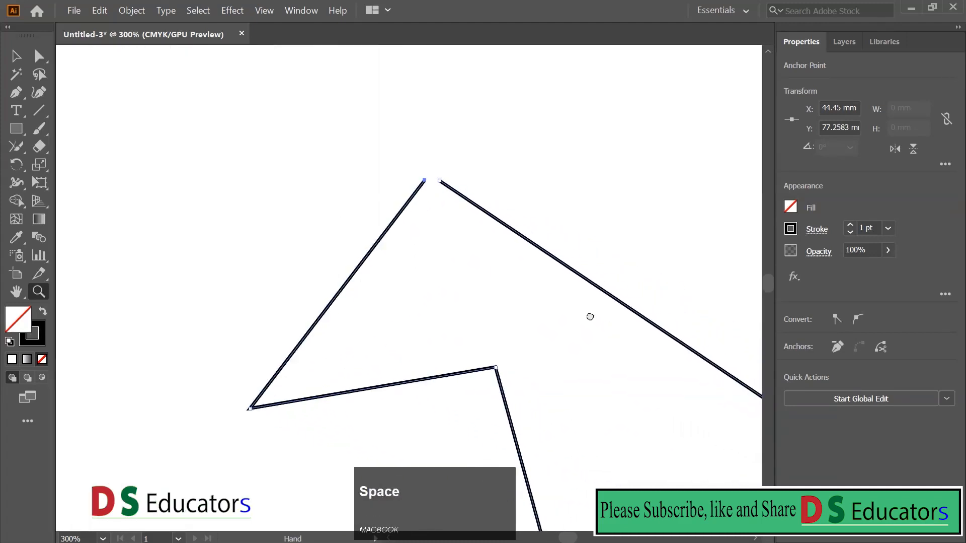
left_click_drag(541, 326, 405, 164)
left_click_drag(496, 296, 396, 184)
mouse_move(561, 382)
left_mouse_down()
mouse_move(530, 116)
mouse_move(665, 88)
left_mouse_up()
left_click_drag(603, 408, 626, 238)
left_click_drag(592, 314, 581, 355)
left_click_drag(633, 155, 426, 344)
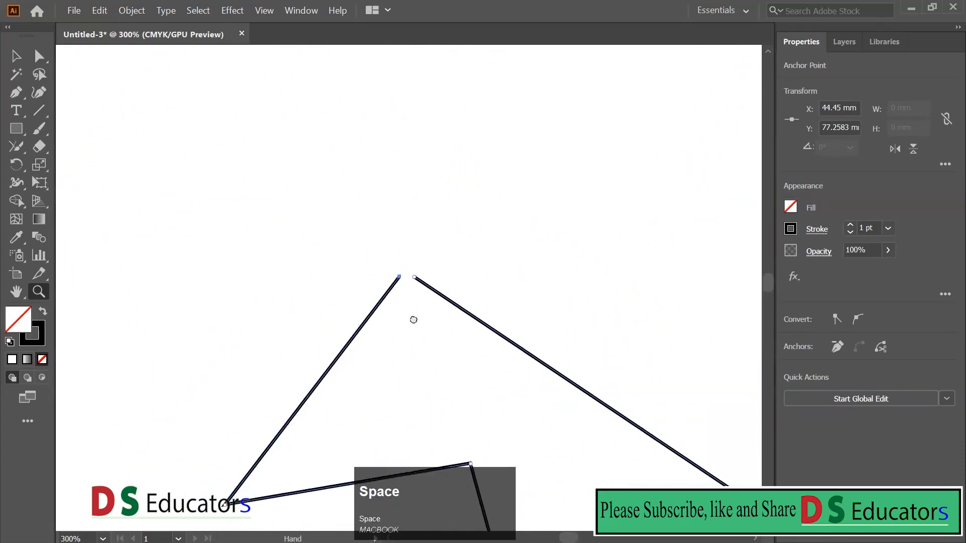
left_click_drag(407, 309, 425, 328)
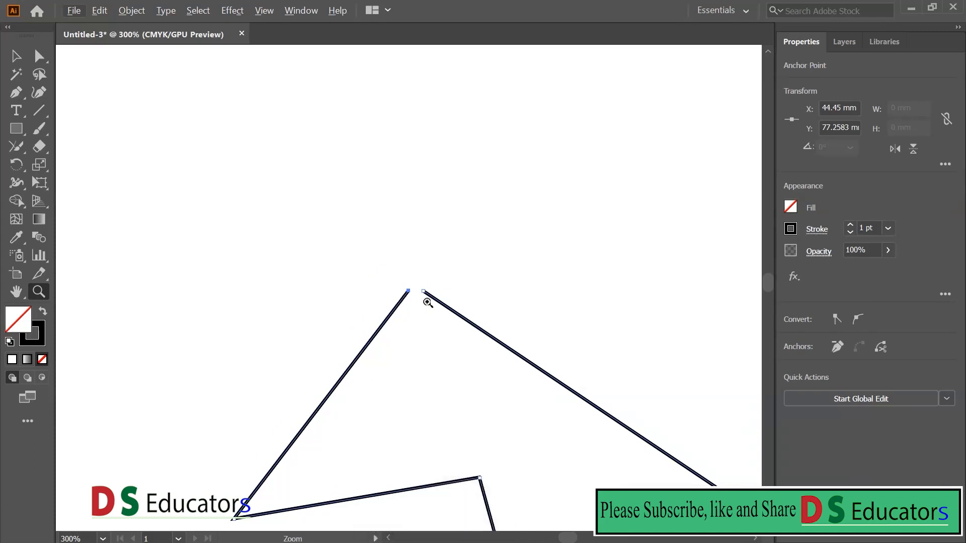
- Close the gap by joining the path's two top endpoints with a short curved segment using the Pen tool
left_click(18, 92)
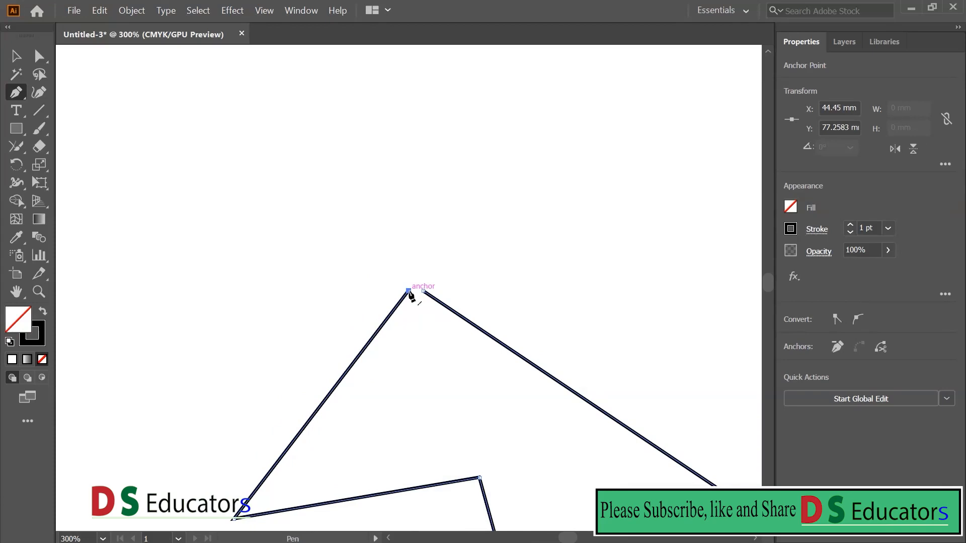
left_click(409, 291, "alt")
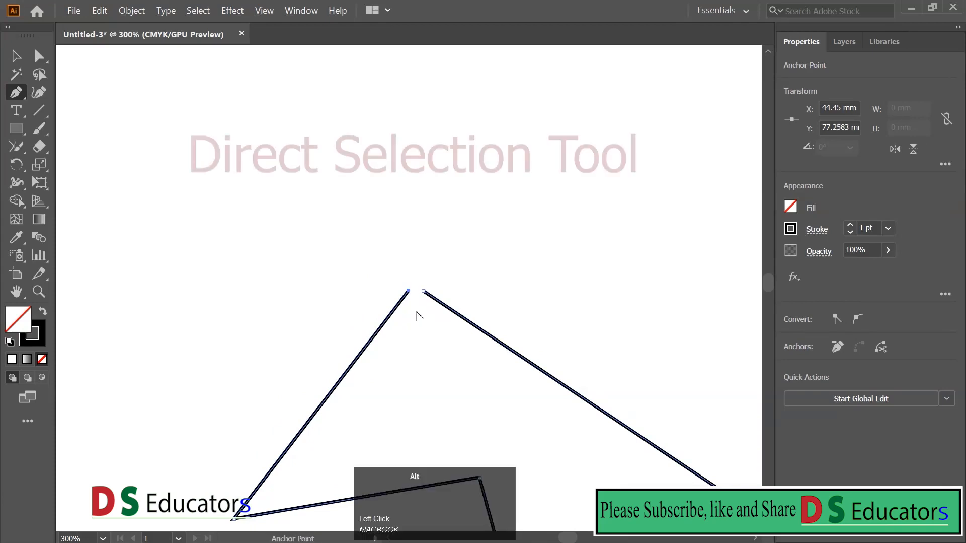
mouse_move(415, 296)
left_mouse_down()
mouse_move(426, 297)
mouse_move(417, 285)
mouse_move(428, 294)
mouse_move(419, 284)
left_mouse_up()
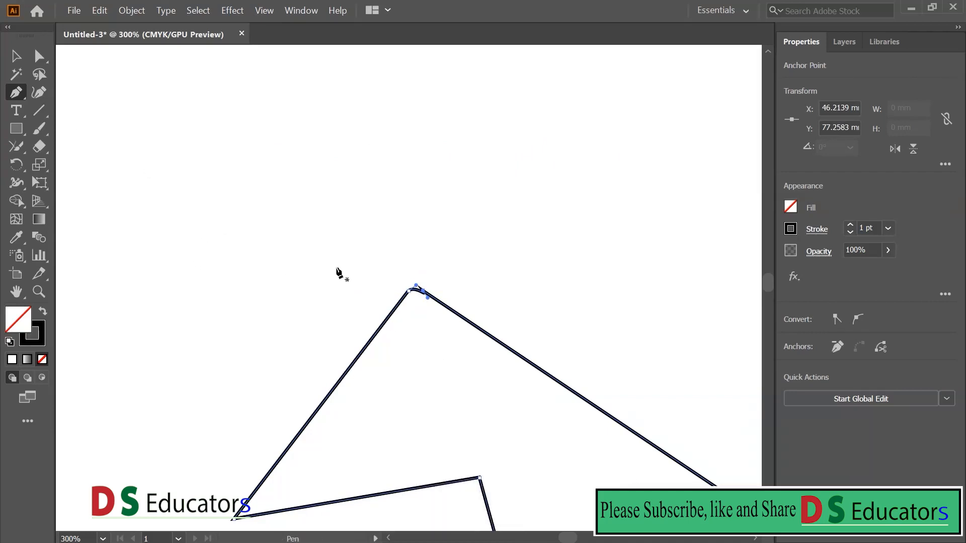
- Reshape the short curve at the path's top and shift the adjoining left edge outward with Direct Selection
left_click_drag(365, 266, 459, 313)
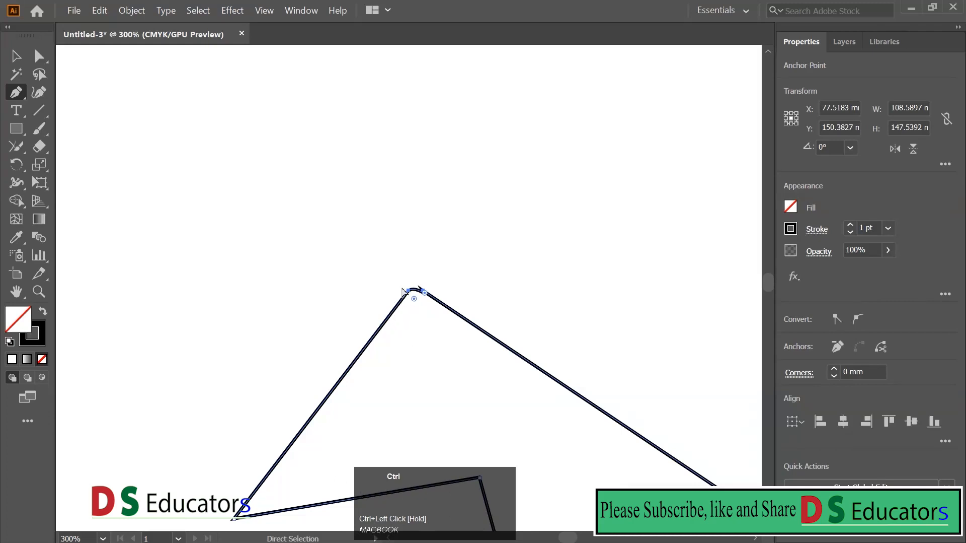
left_click(499, 298)
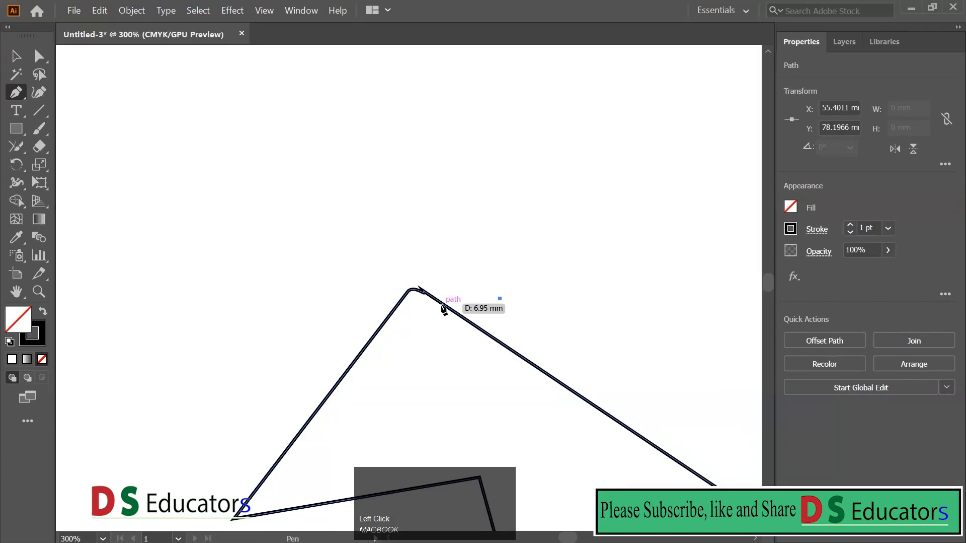
left_click(415, 293, "ctrl")
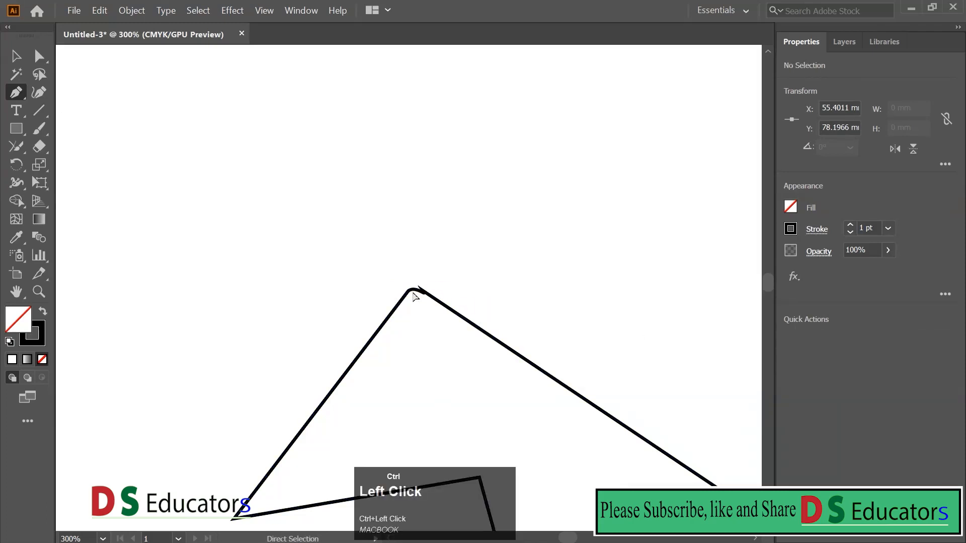
left_click_drag(413, 290, 408, 281)
left_click(432, 321)
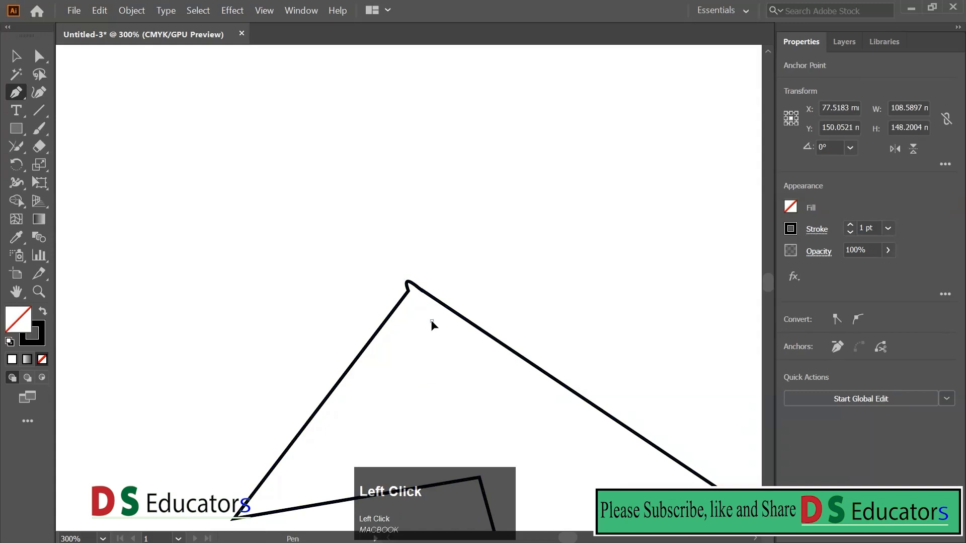
left_click(394, 321, "ctrl")
left_click_drag(383, 318, 370, 314)
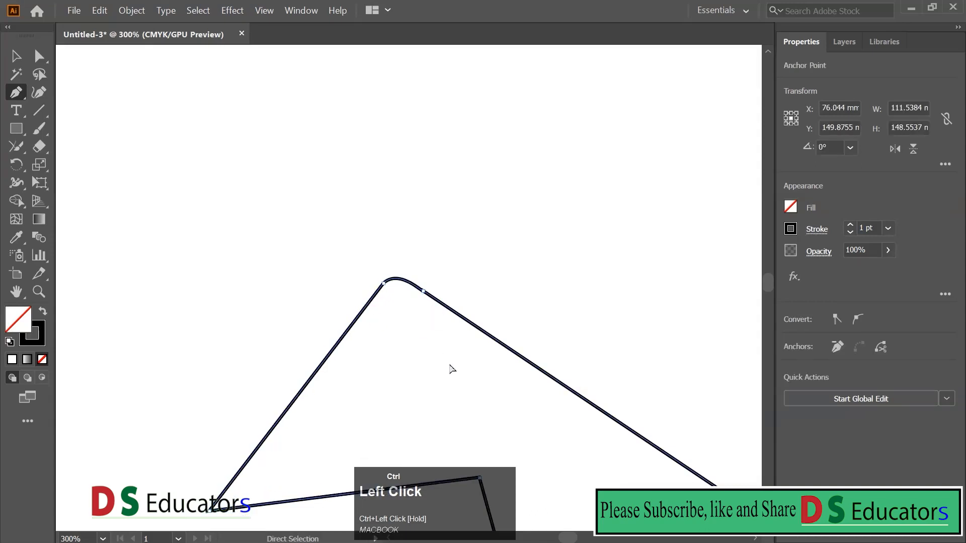
- On a cleared artboard, draw a narrow arch about 12 mm wide with the Pen tool and remove its outgoing direction handle
key("ctrl+1")
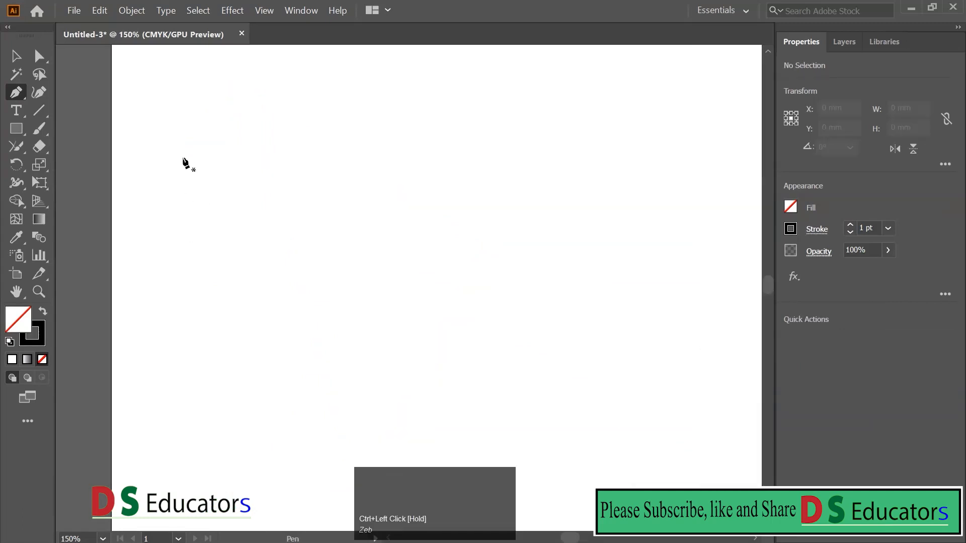
left_click(183, 158)
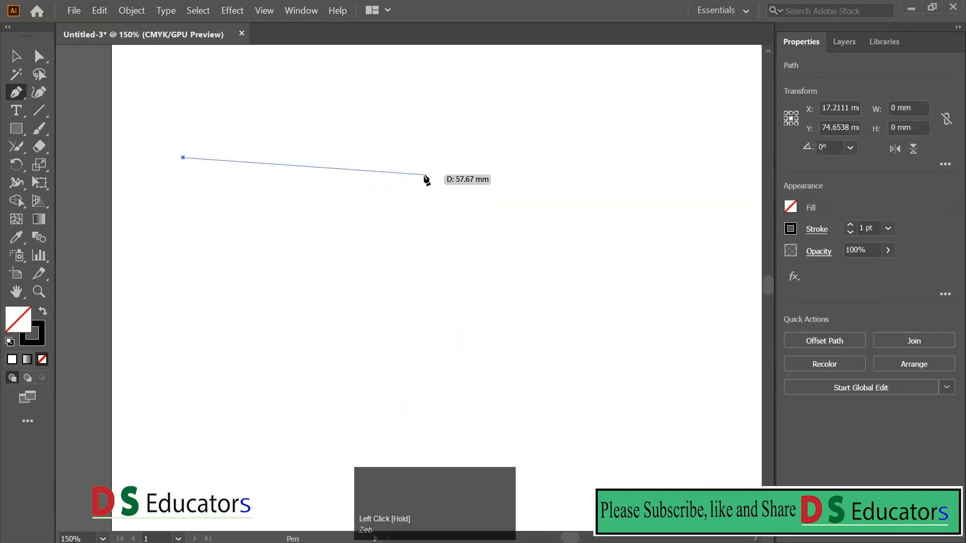
mouse_move(427, 168)
left_mouse_down()
mouse_move(401, 224)
mouse_move(463, 320)
mouse_move(480, 328)
mouse_move(459, 329)
mouse_move(452, 366)
mouse_move(460, 314)
mouse_move(437, 404)
mouse_move(414, 348)
mouse_move(257, 340)
left_mouse_up()
key("space")
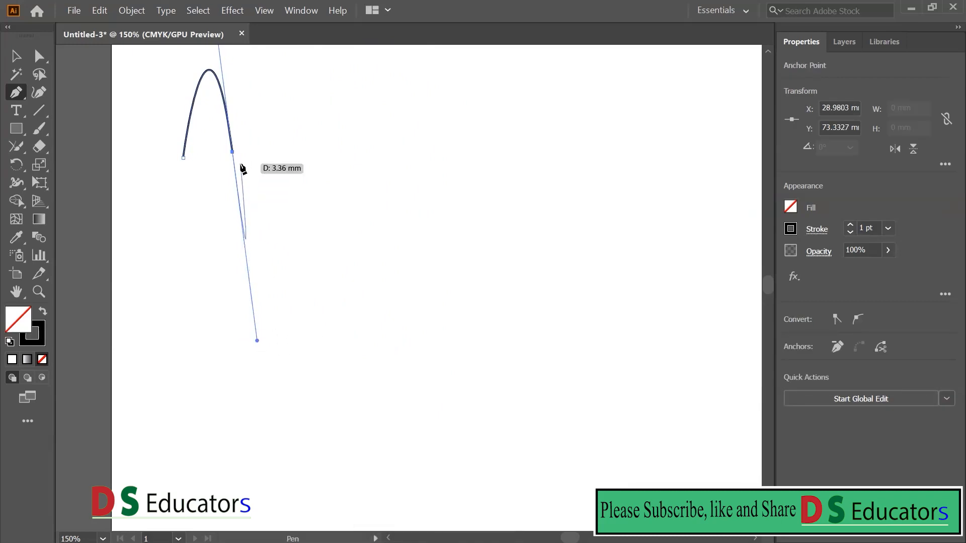
left_click(233, 152, "alt")
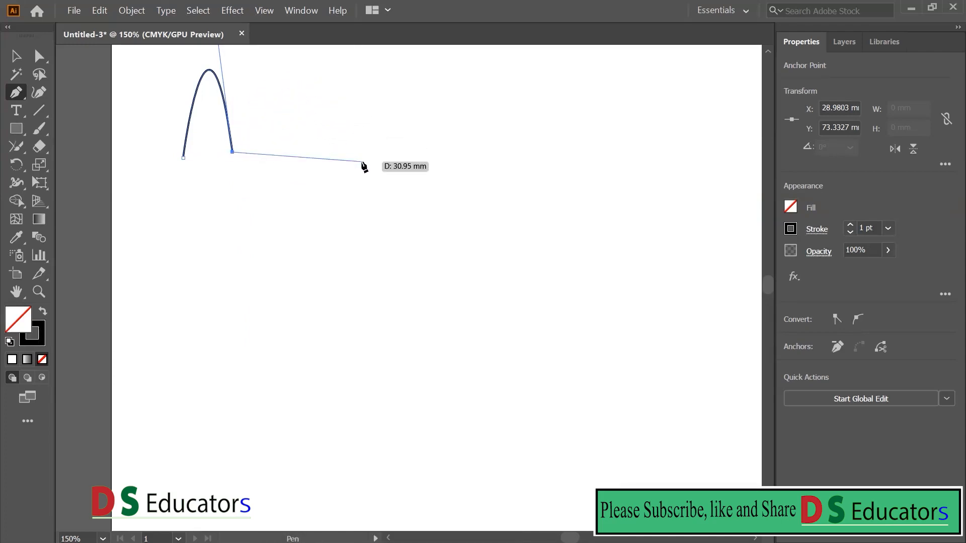
- Continue the path with a second arch about 17 mm wide and a nearly horizontal straight segment about 25 mm long, ending the path there
key("space")
left_click(362, 155)
mouse_move(363, 156)
left_mouse_down()
mouse_move(371, 246)
mouse_move(387, 257)
mouse_move(349, 213)
mouse_move(324, 207)
mouse_move(356, 263)
mouse_move(348, 251)
mouse_move(324, 255)
mouse_move(339, 331)
left_mouse_up()
key("space")
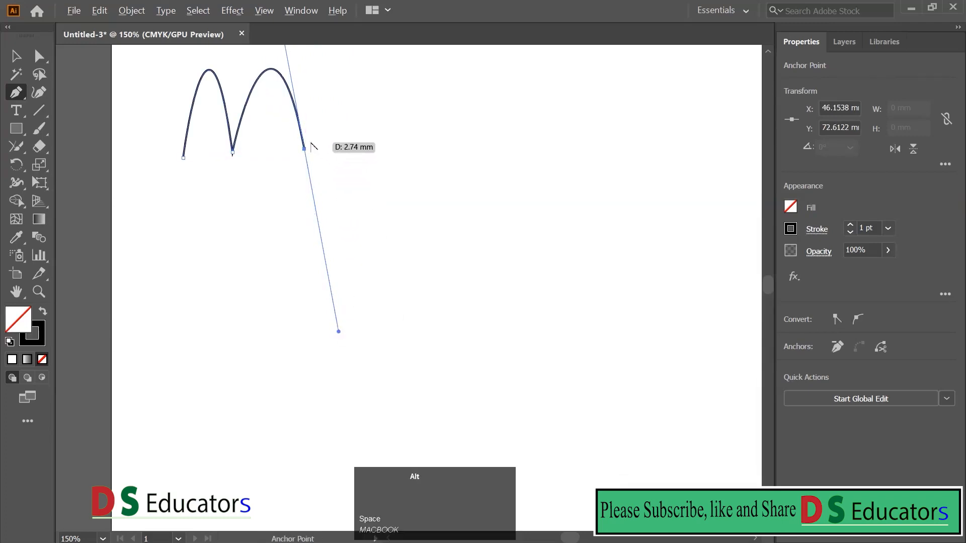
left_click(305, 149, "alt")
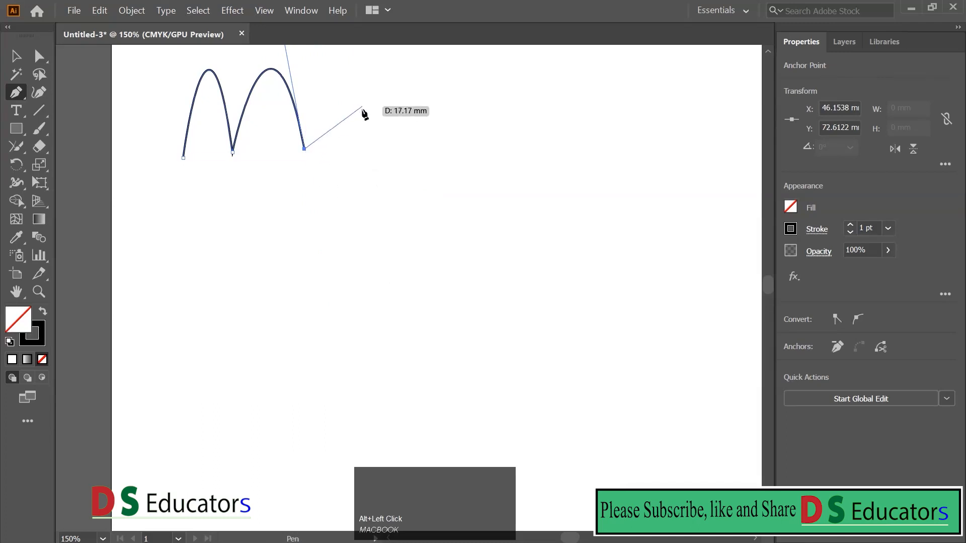
left_click(410, 150)
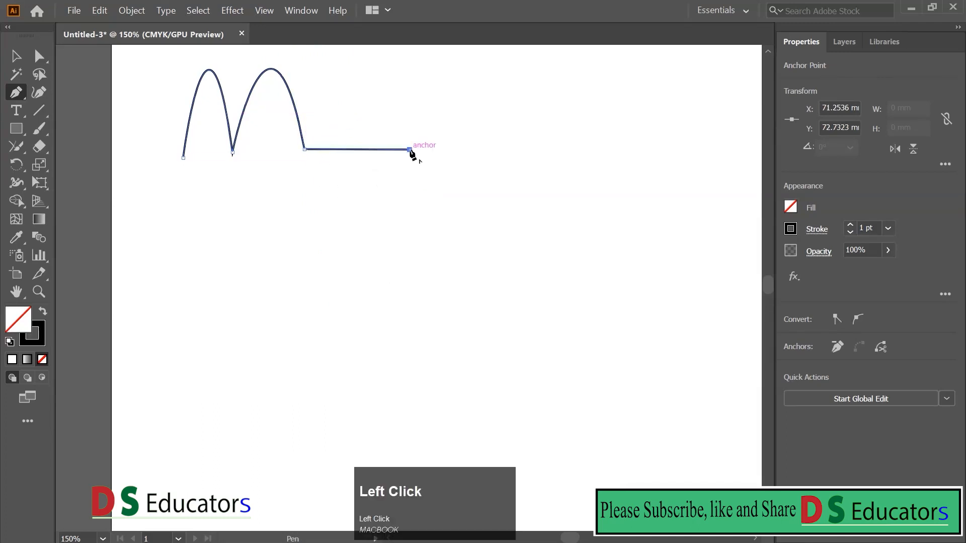
key("Escape")
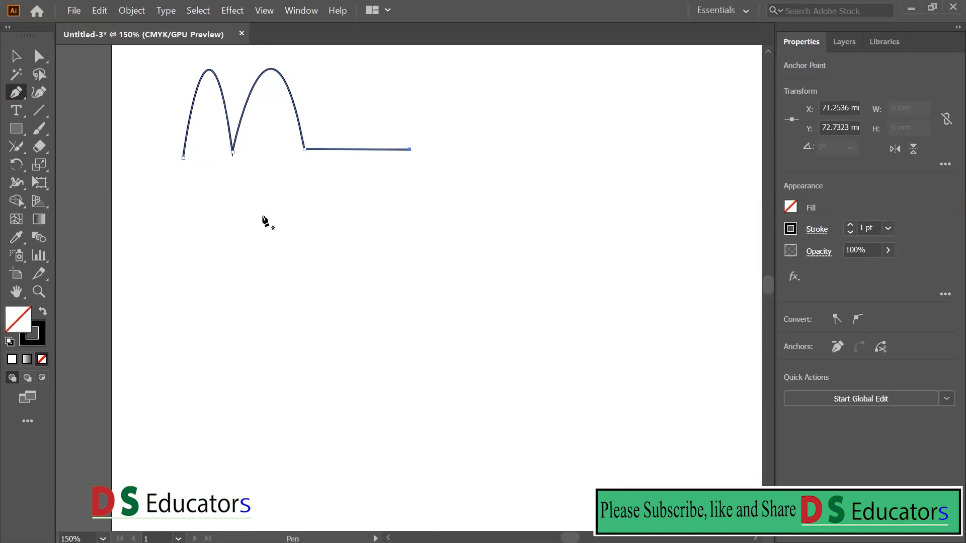
- Draw a path below with a horizontal segment about 48 mm long, a 45-degree rising segment about 27 mm long, and a curve
left_click(199, 254)
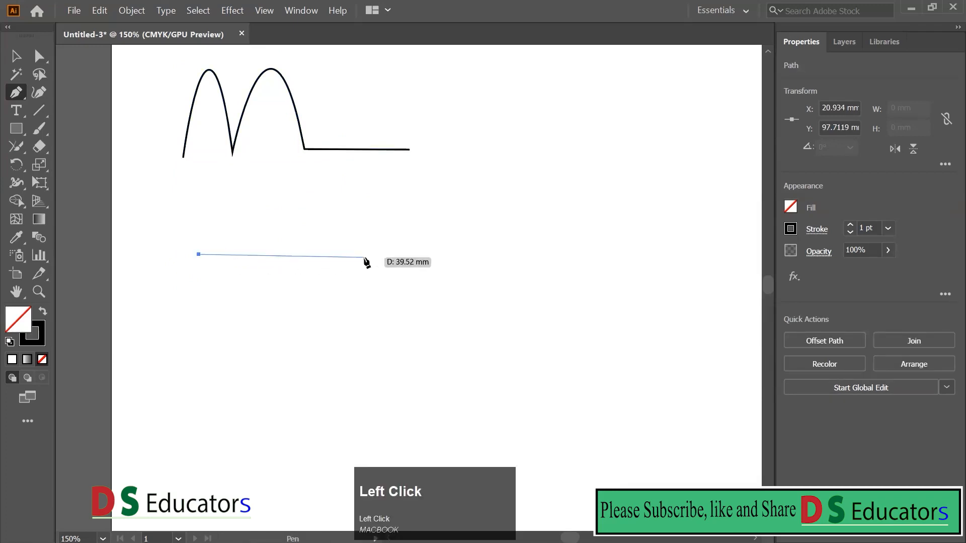
key("shift")
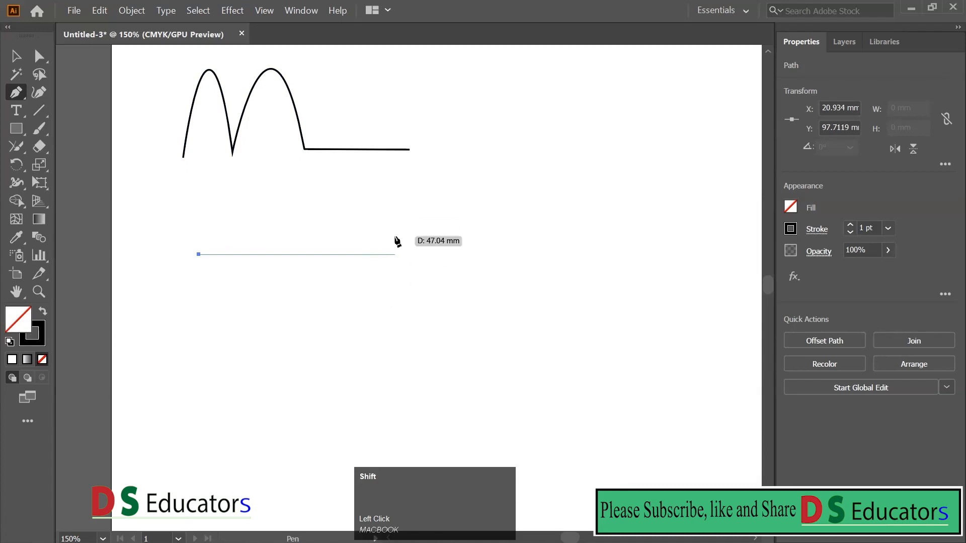
left_click(401, 241, "shift")
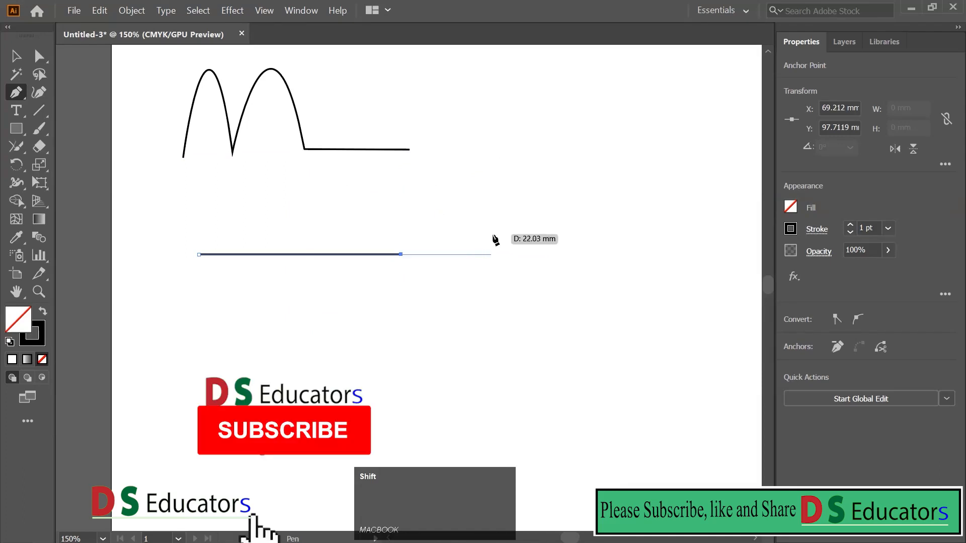
left_click(481, 172, "shift")
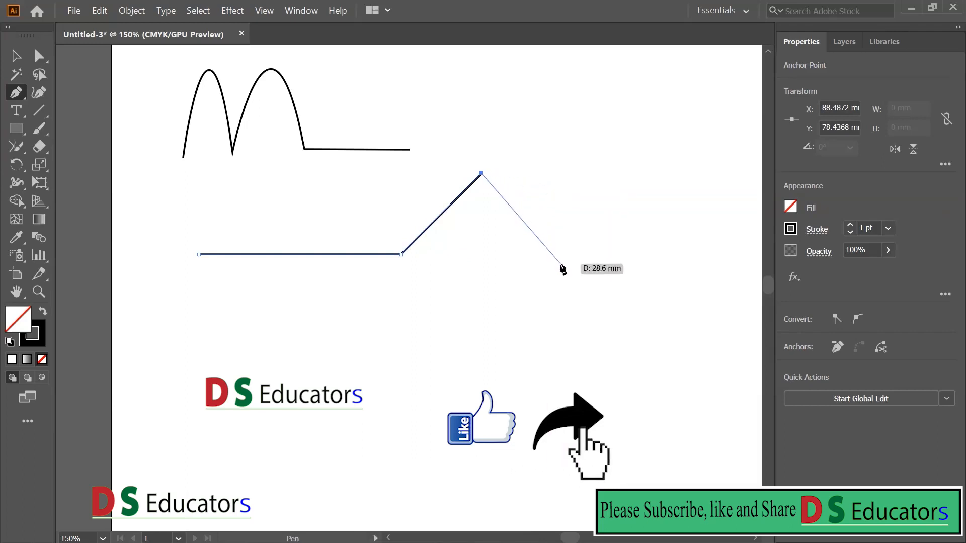
mouse_move(561, 265)
left_mouse_down()
mouse_move(557, 298)
mouse_move(525, 336)
mouse_move(611, 384)
mouse_move(570, 306)
mouse_move(528, 349)
mouse_move(524, 233)
mouse_move(500, 300)
mouse_move(409, 326)
mouse_move(459, 313)
mouse_move(464, 244)
mouse_move(458, 259)
mouse_move(492, 267)
mouse_move(587, 356)
mouse_move(582, 330)
mouse_move(608, 344)
mouse_move(589, 327)
mouse_move(600, 345)
mouse_move(572, 382)
mouse_move(574, 360)
left_mouse_up()
key("space")
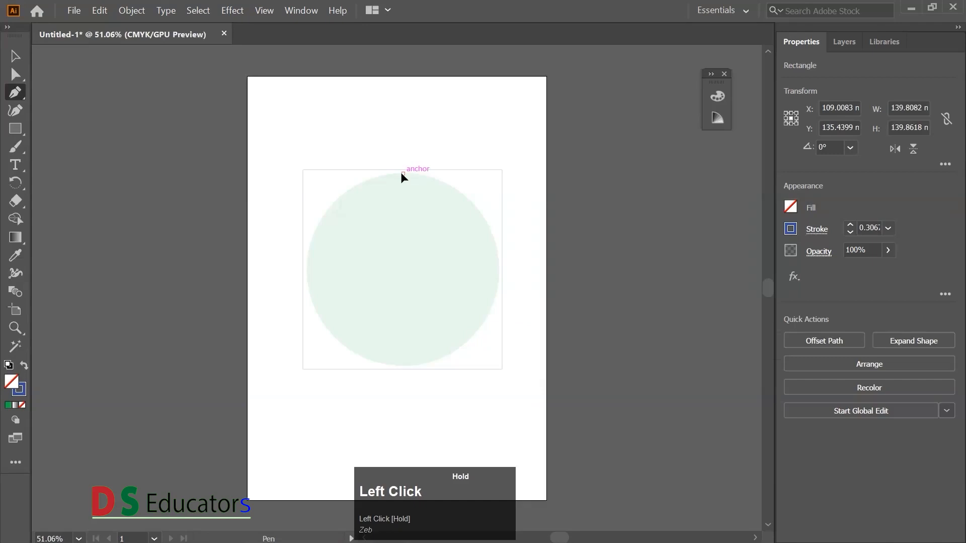
- In the Untitled-1 document, place smooth anchors at the pale green circle's top and right with handles constrained horizontally and vertically
key("shift")
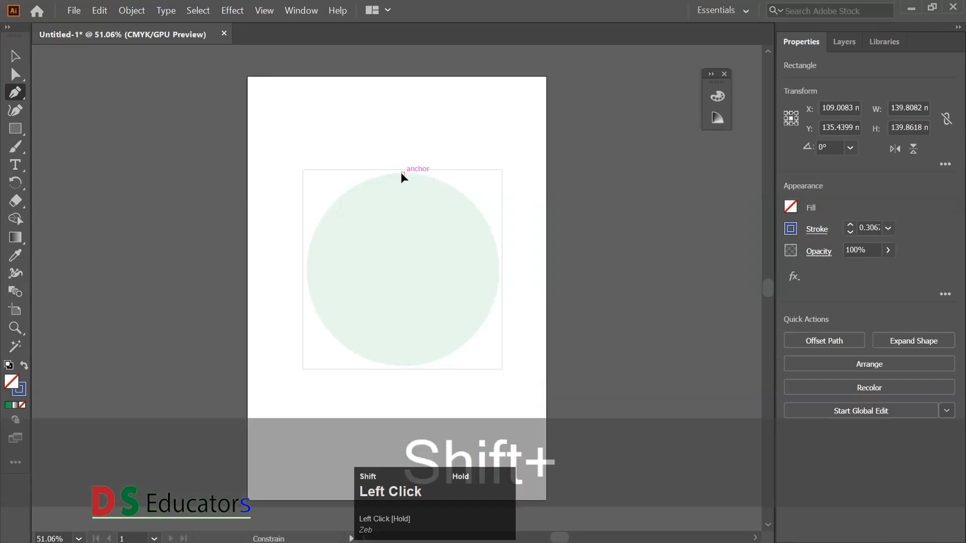
left_click_drag(473, 185, 474, 185)
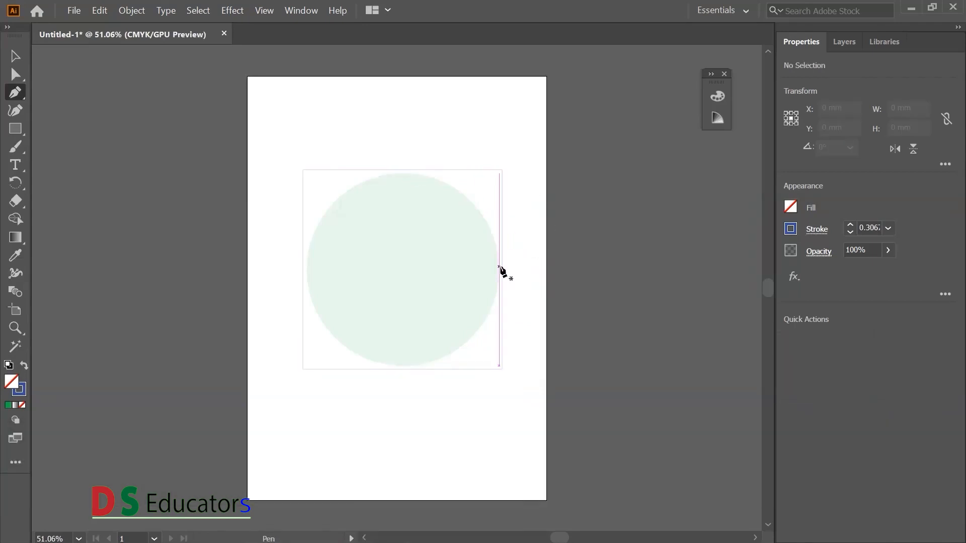
left_click(501, 267)
left_click_drag(501, 267, 496, 336)
key("shift")
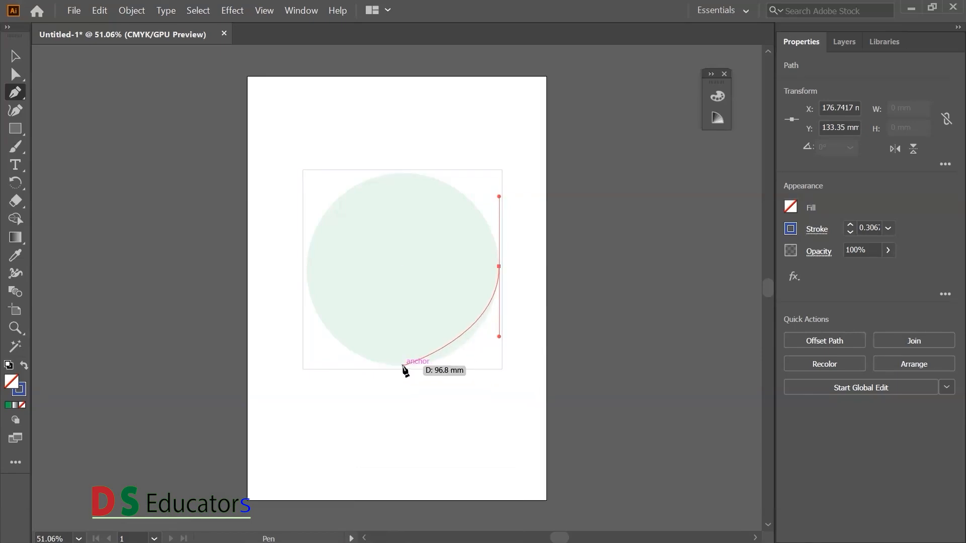
- Continue tracing the circle with smooth anchors at its bottom and left extremes, keeping their handles constrained horizontally and vertically
key("shift")
left_click_drag(403, 364, 340, 364)
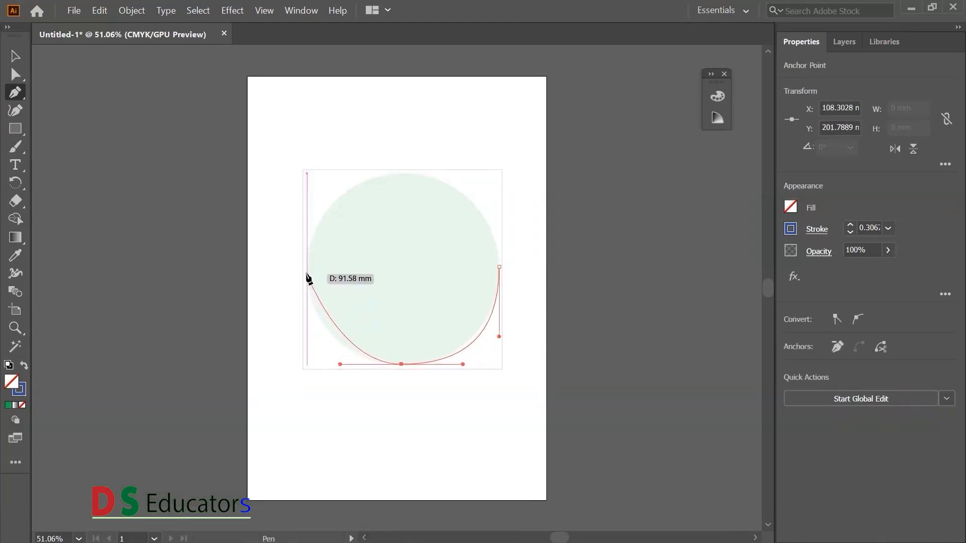
left_click_drag(307, 274, 309, 229)
key("shift")
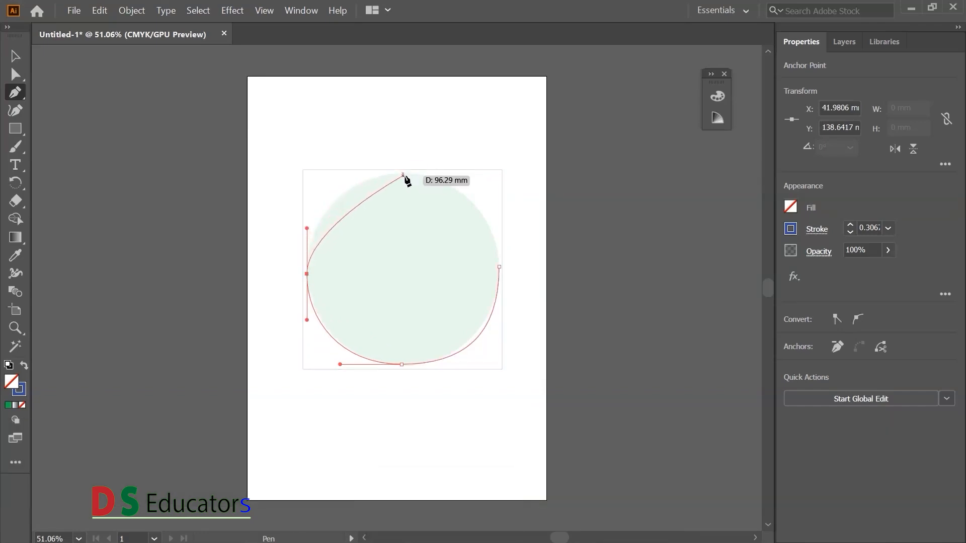
- Complete the traced outline through the circle's top and shorten the right anchor's lower handle vertically to fit the circle
left_click(405, 174)
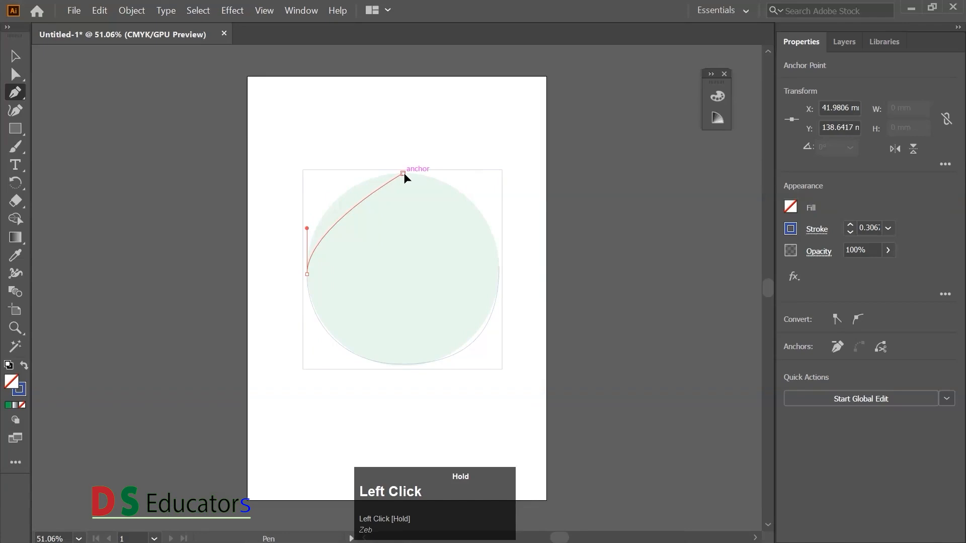
key("shift")
left_click_drag(503, 322, 502, 305)
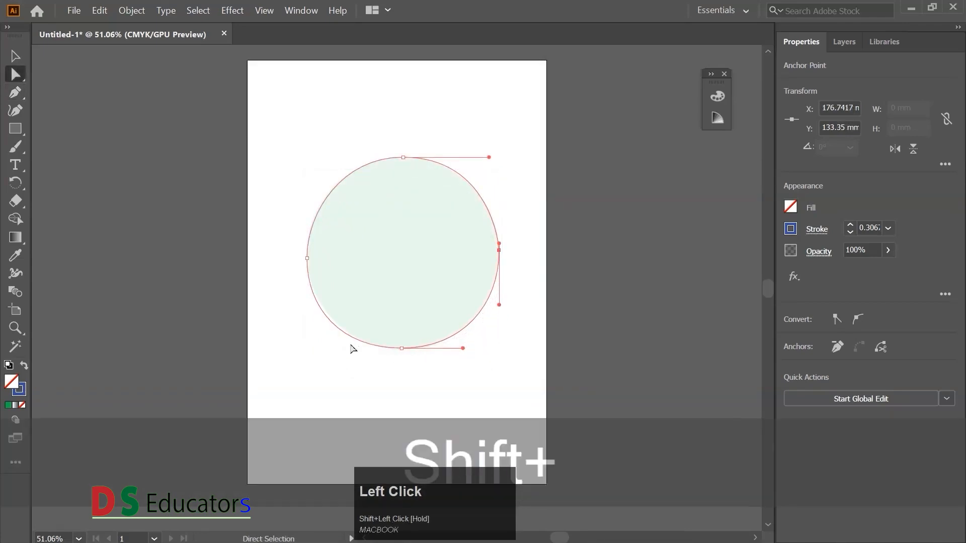
- Shorten both handles of the traced outline's bottom anchor horizontally to fit the circle
left_click(402, 347)
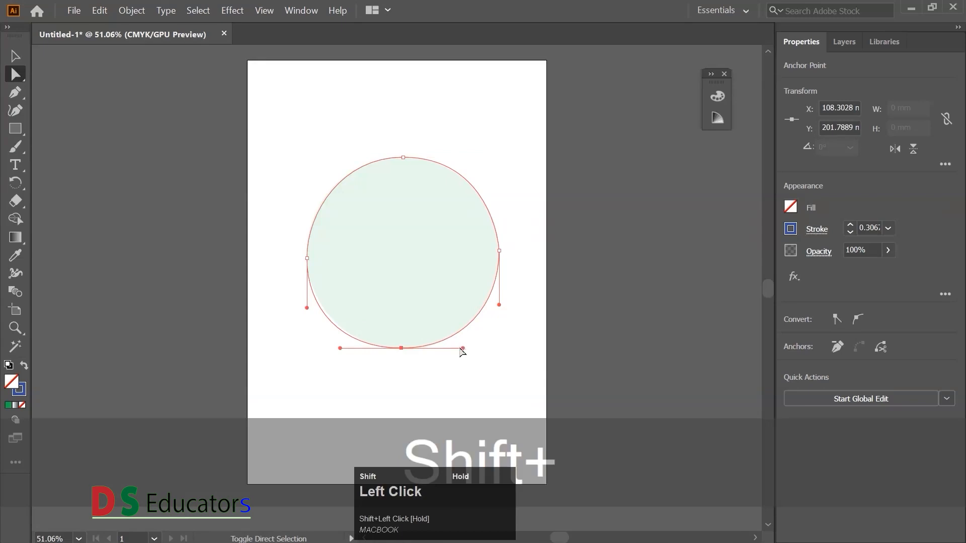
left_click_drag(466, 349, 459, 351)
left_click_drag(341, 349, 346, 349)
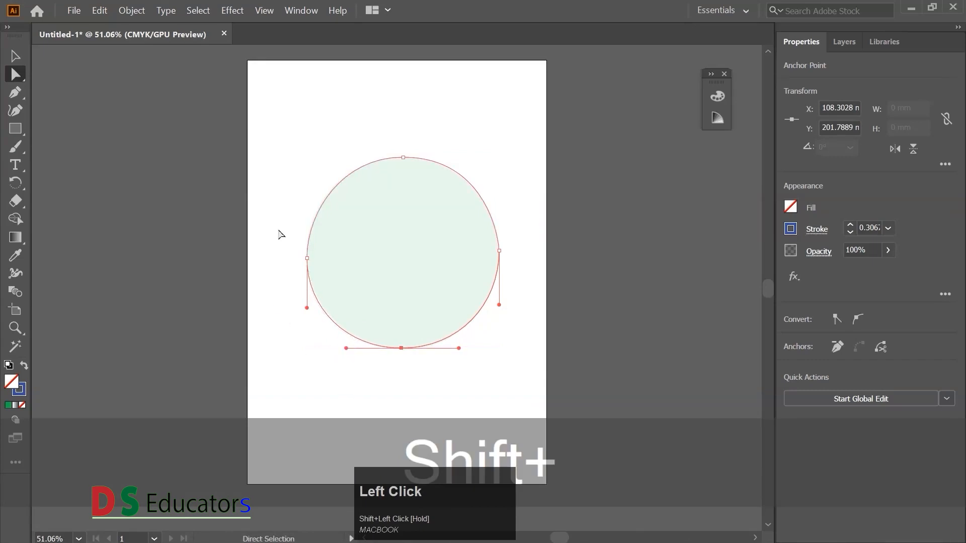
- Select the traced outline and its anchors in turn to examine how it fits around the pale green circle
left_click_drag(288, 201, 381, 301)
left_click_drag(291, 142, 495, 436)
left_click_drag(295, 135, 513, 409)
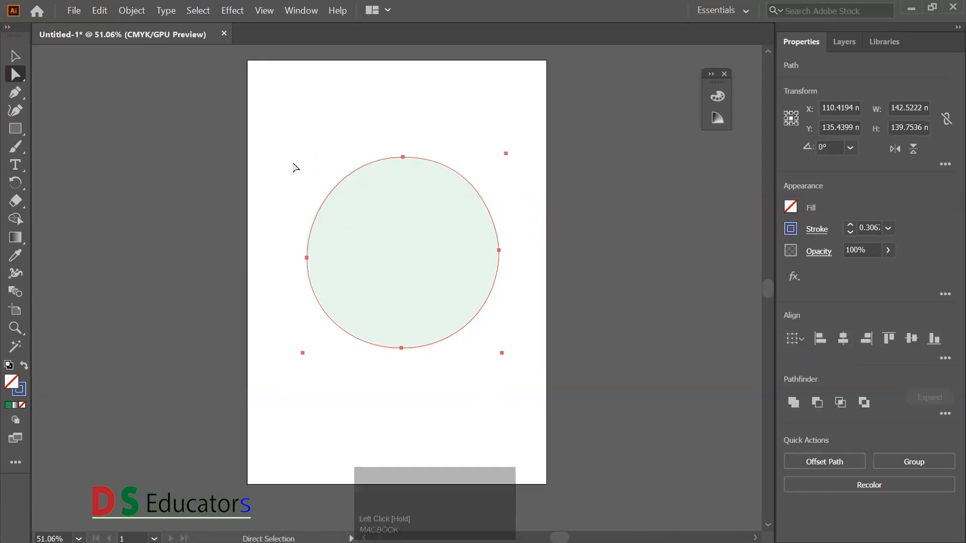
key("ctrl+a")
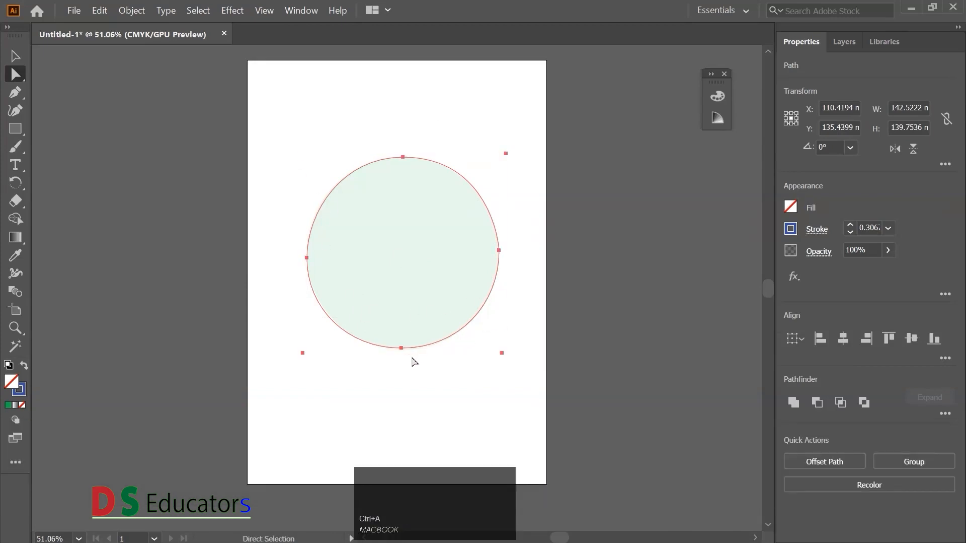
left_click(351, 153)
left_click_drag(331, 108, 495, 350)
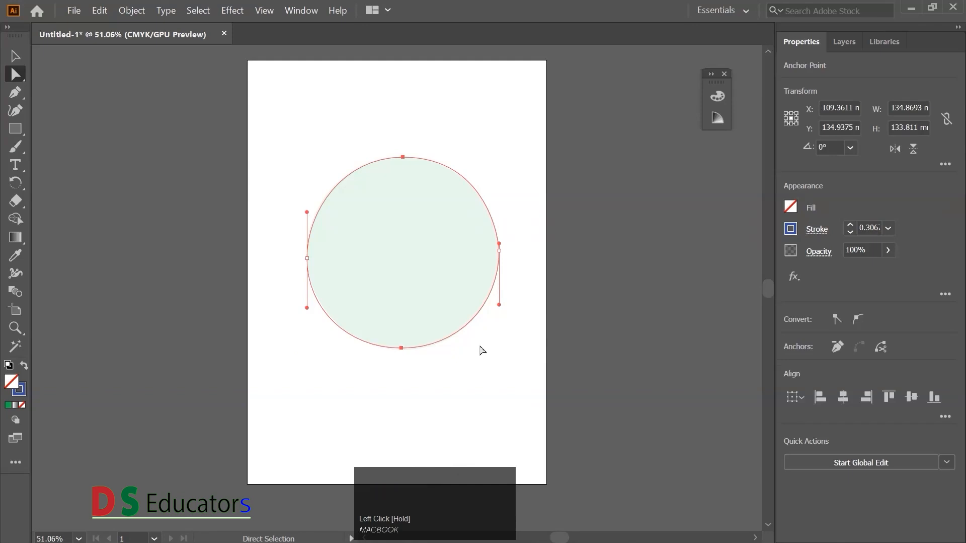
left_click(482, 350)
left_click_drag(253, 327, 453, 379)
- Lengthen the top anchor's left handle and slightly shorten its right handle, keeping both constrained horizontally
left_click_drag(349, 132, 488, 163)
key("shift")
left_click_drag(342, 157, 338, 158)
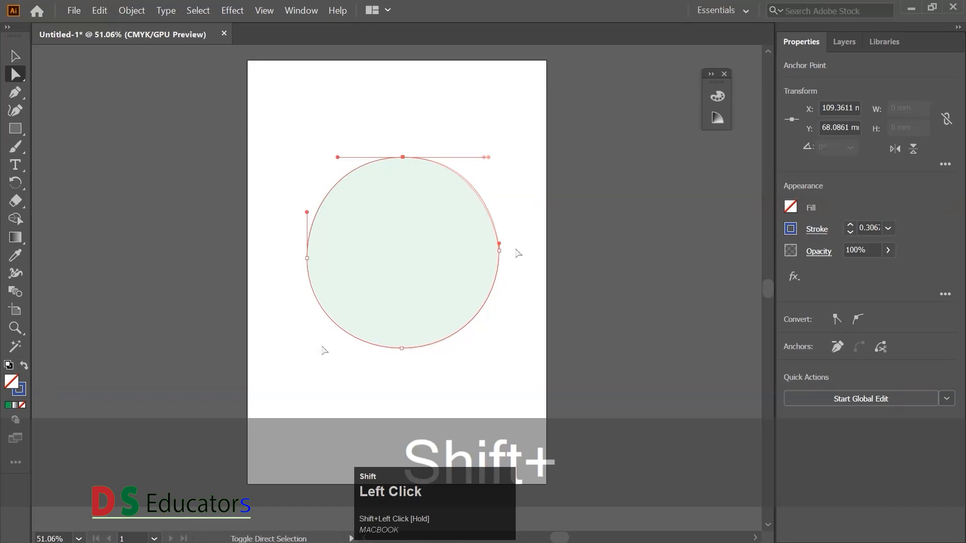
left_click_drag(489, 161, 487, 159)
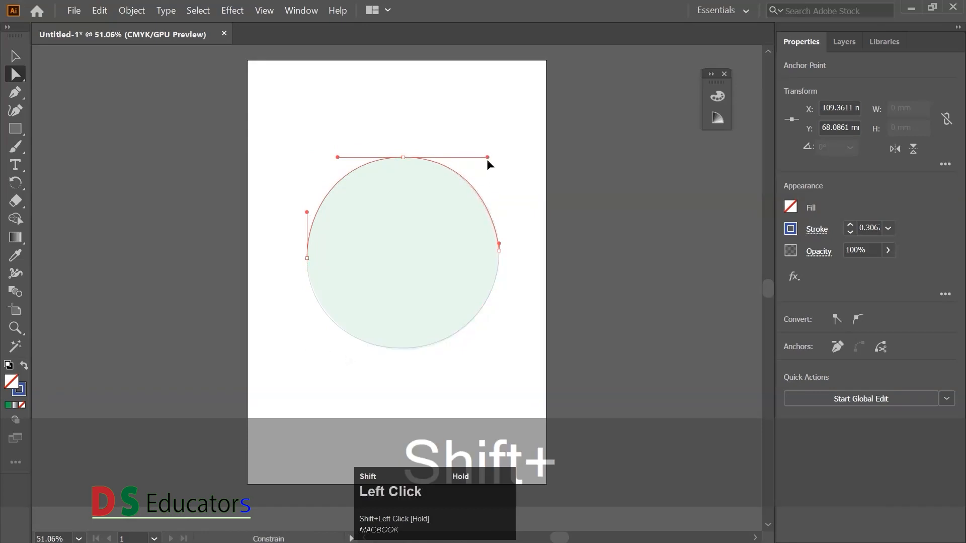
- Draw a circle about 57 mm in diameter from the centre of the traced circle with the Ellipse tool
left_click(282, 146)
left_click_drag(281, 145, 509, 394)
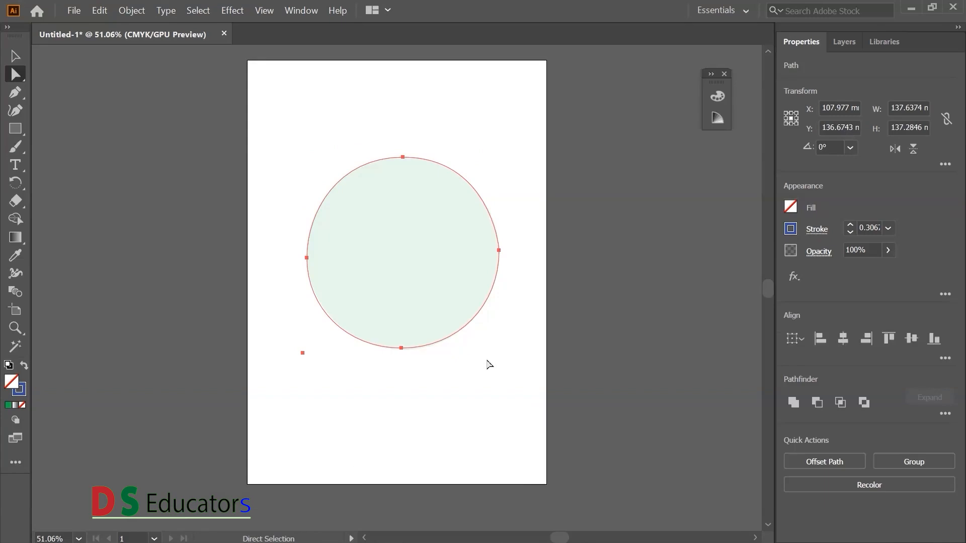
left_click_drag(15, 129, 74, 157)
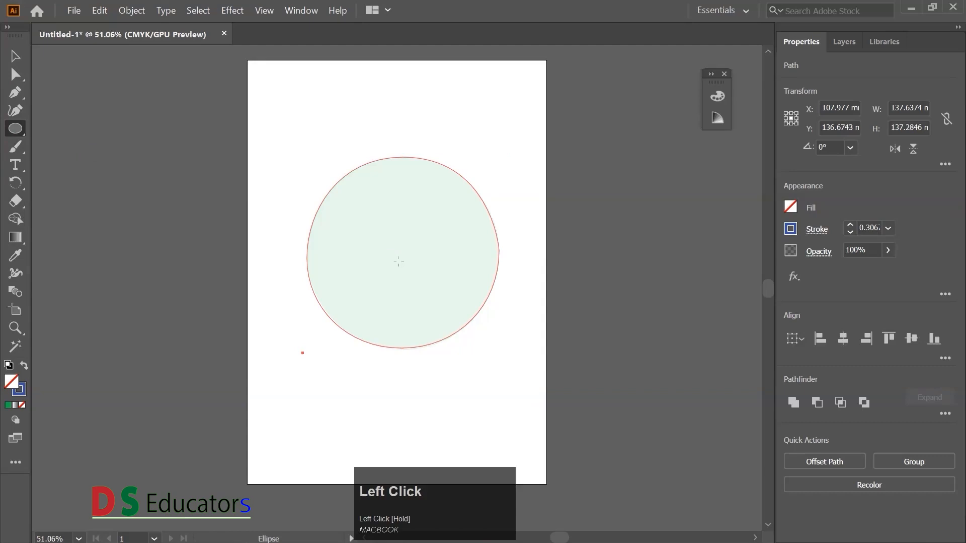
mouse_move(403, 253)
left_mouse_down()
mouse_move(449, 300)
mouse_move(443, 294)
left_mouse_up()
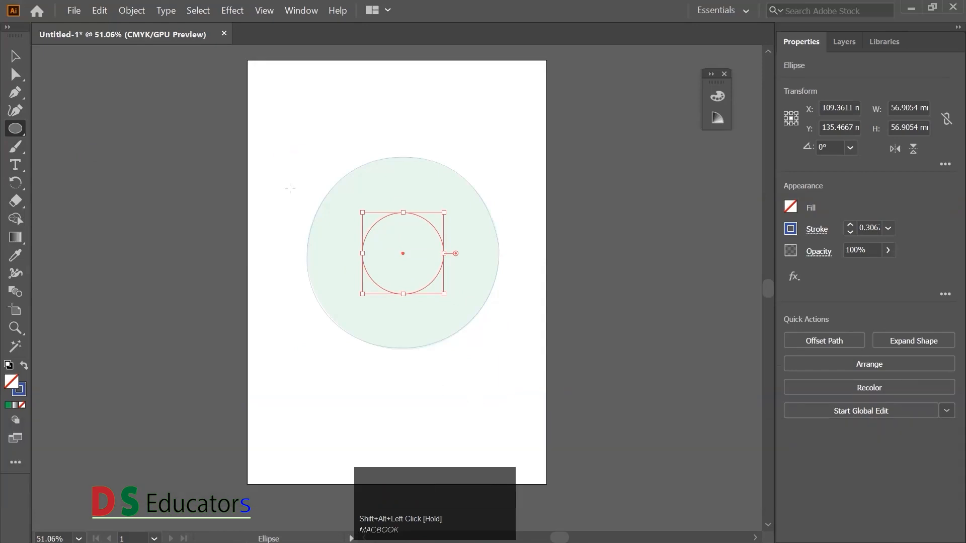
- Subtract the inner circle from the traced circle with Minus Front and fill the resulting ring with the green floral pattern
left_click(16, 56)
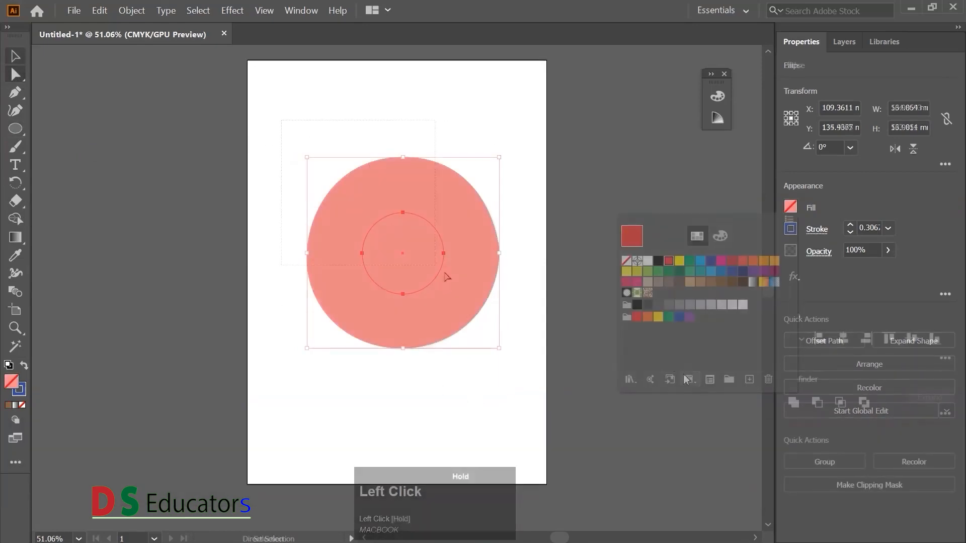
left_click(700, 196)
left_click(397, 405)
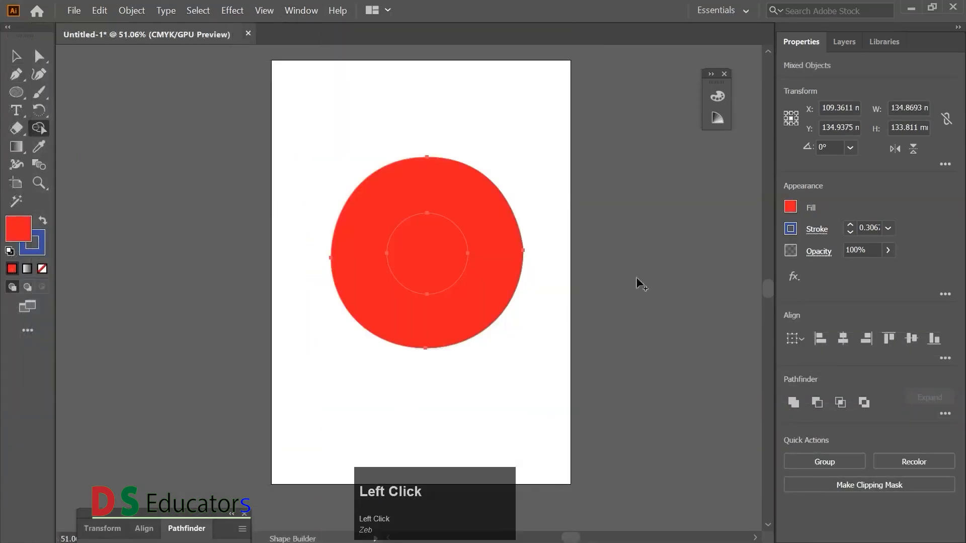
left_click_drag(198, 519, 755, 143)
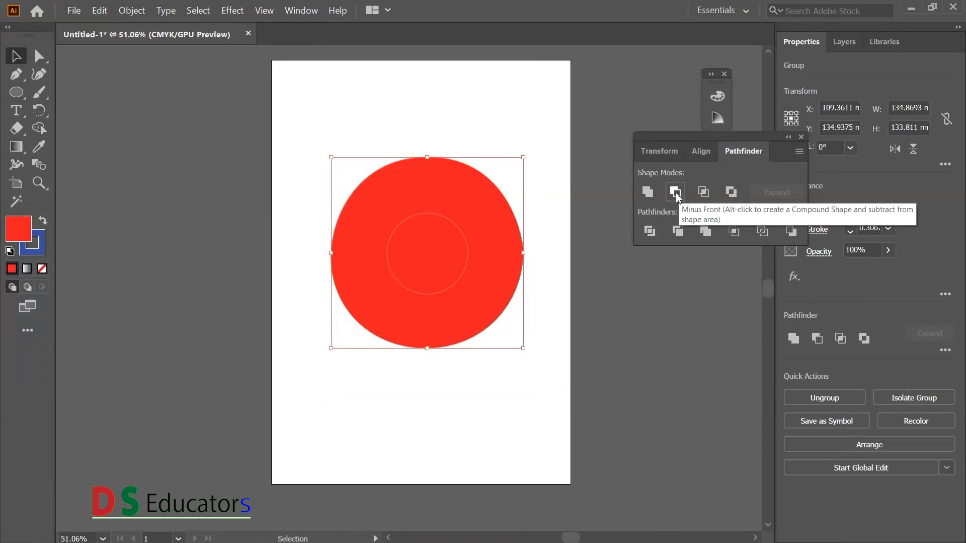
left_click(676, 193)
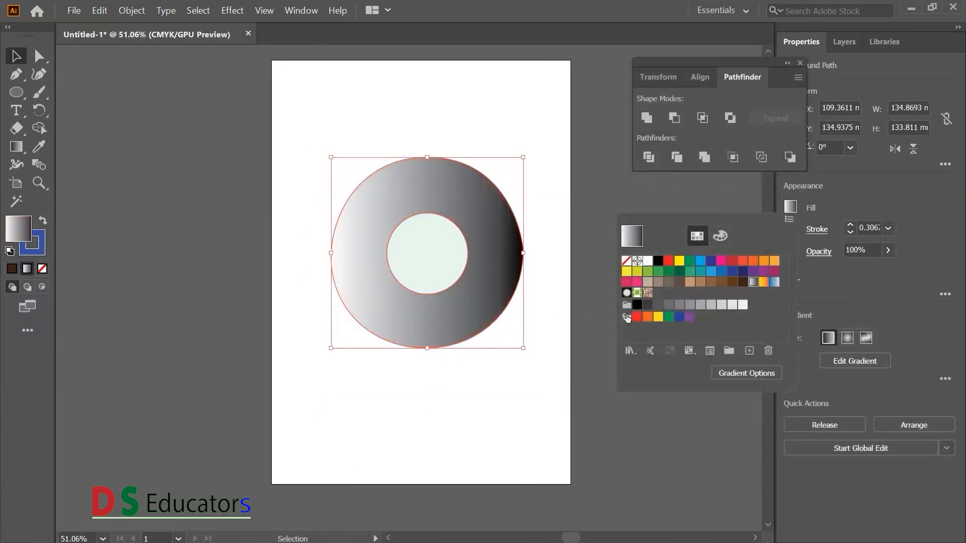
left_click(639, 293)
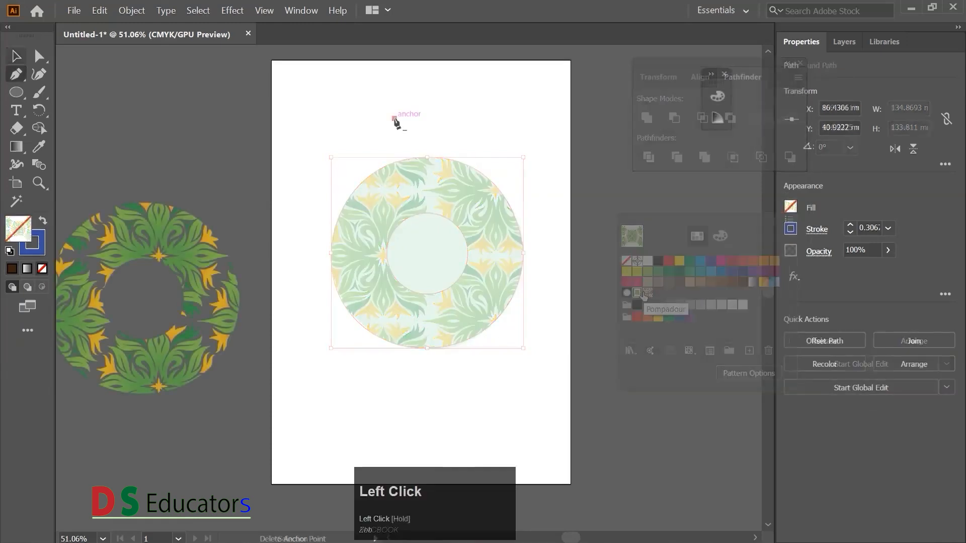
- Draw a closed half-heart about 54 mm wide and 97 mm high with the Pen tool, curved on the left and straight on the right
left_click(394, 118)
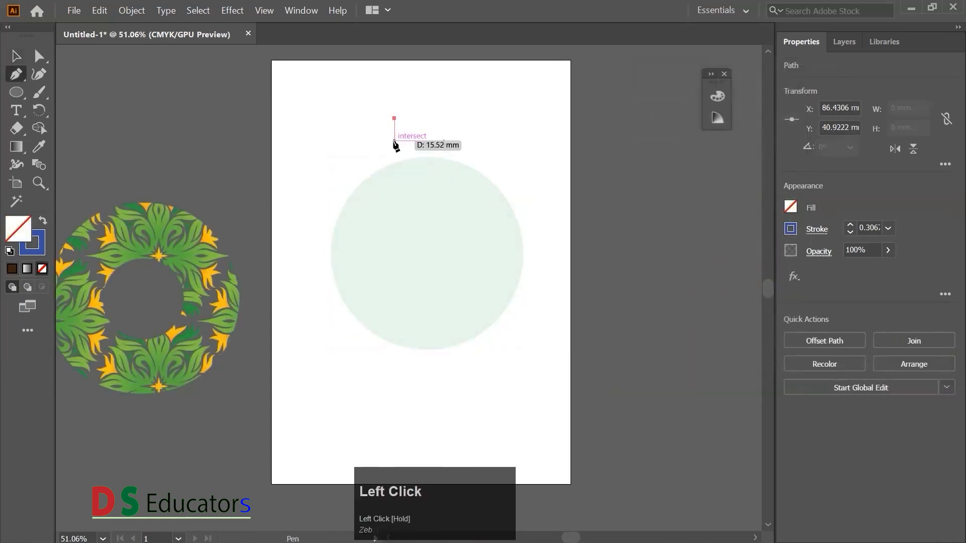
left_click_drag(327, 214, 331, 253)
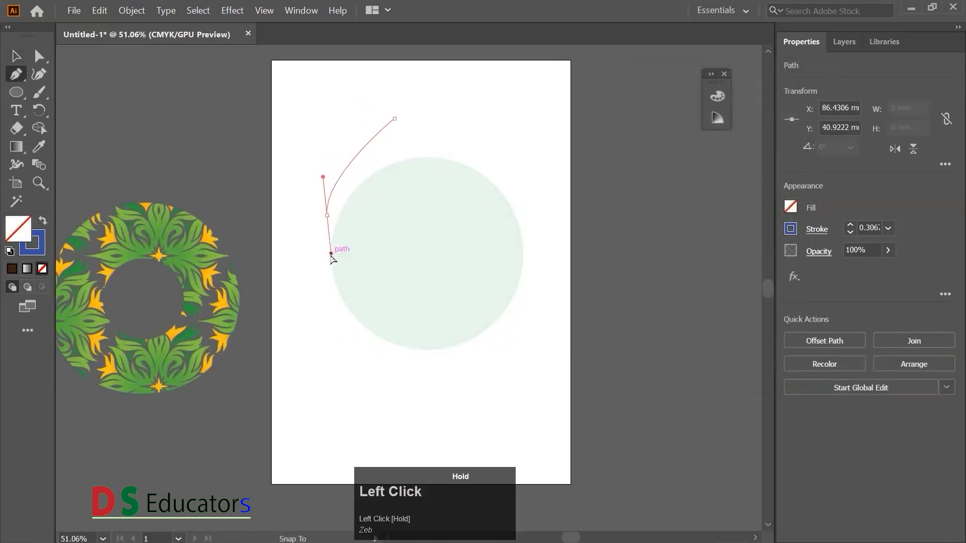
left_click_drag(403, 221, 406, 233)
left_click(479, 198)
left_click_drag(478, 199, 459, 152)
left_click(394, 119)
- Reflect a copy of the half-heart across the vertical axis and place it against the original's straight edge
key("a")
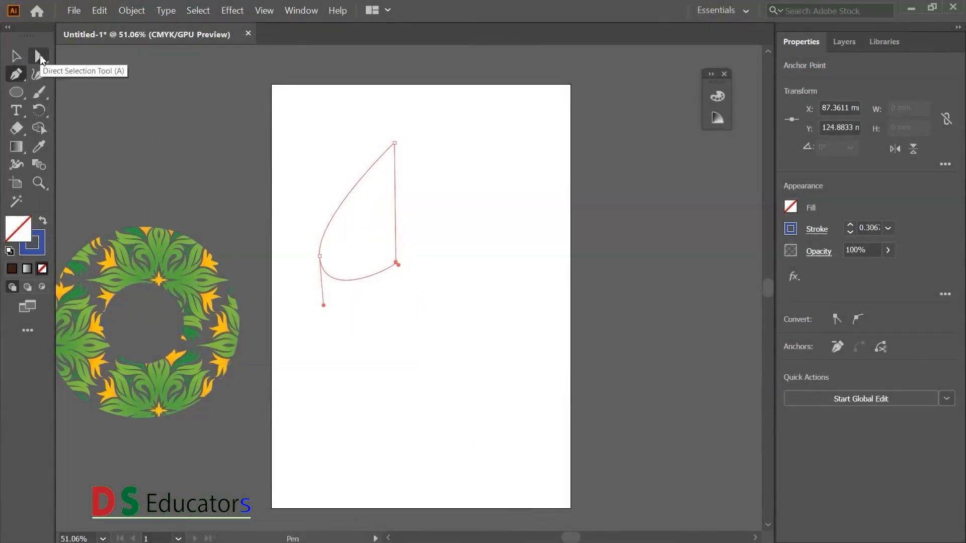
left_click(39, 55)
left_click_drag(308, 136, 468, 388)
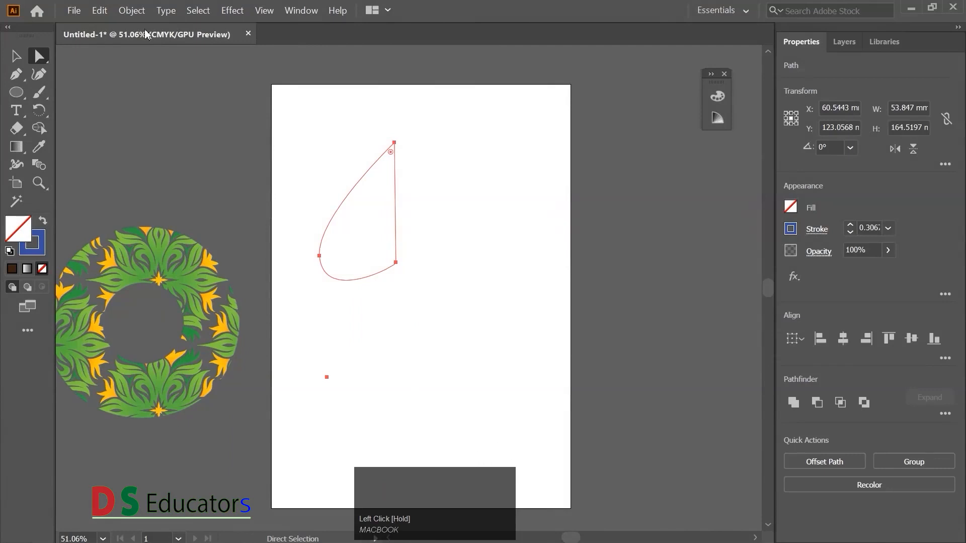
left_click(131, 10)
mouse_move(151, 24)
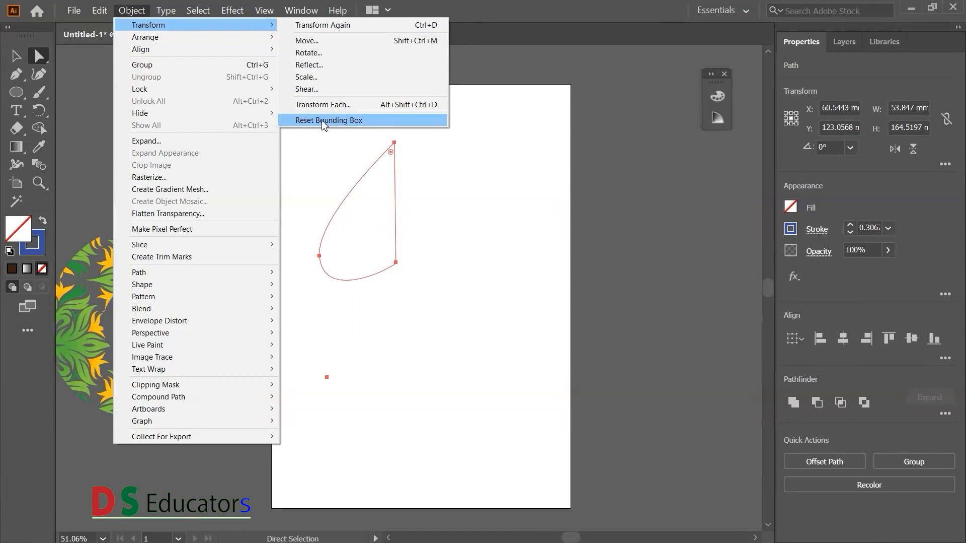
left_click(317, 65)
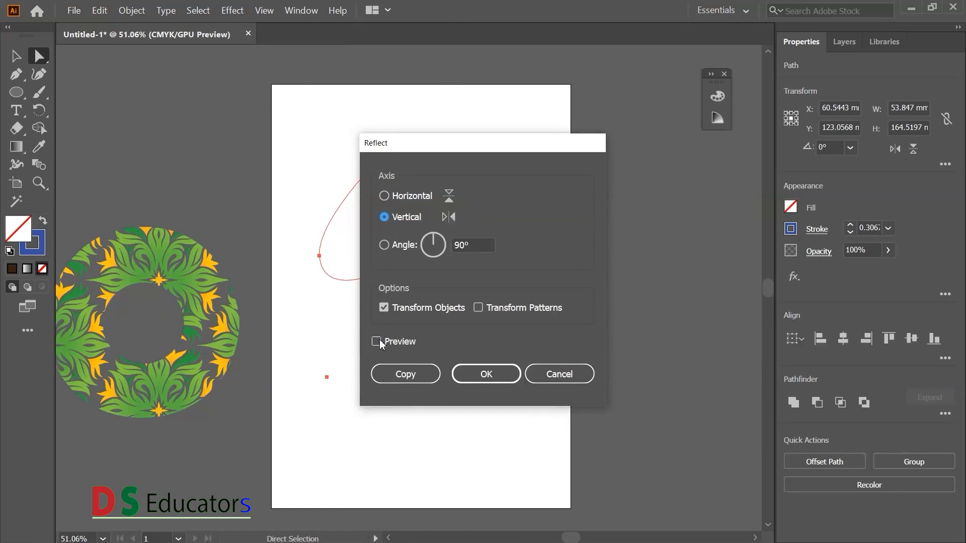
left_click(377, 341)
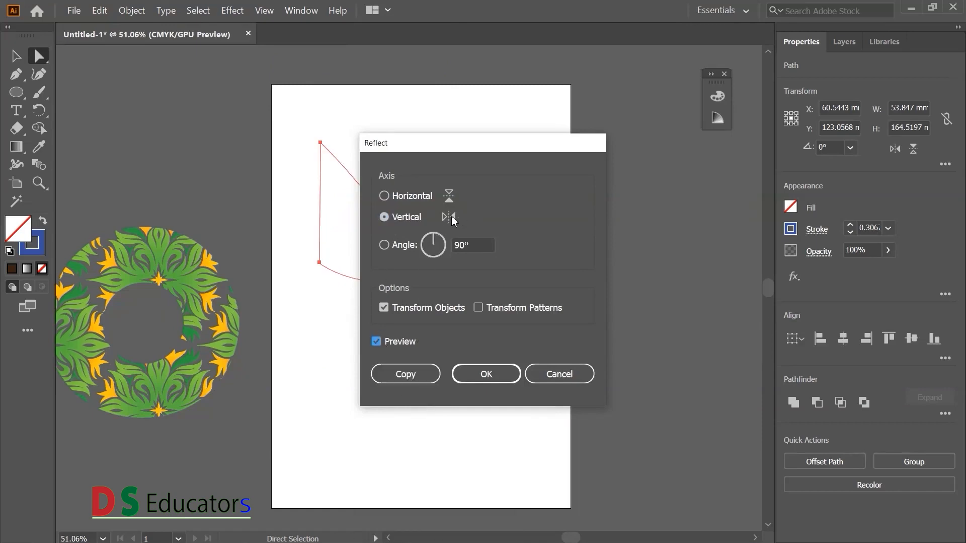
left_click(407, 378)
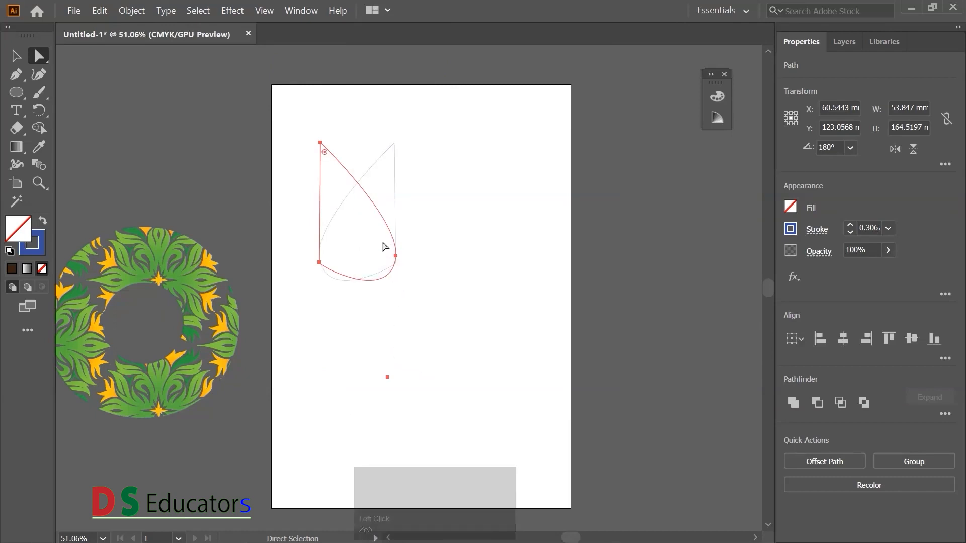
left_click_drag(387, 226, 462, 227)
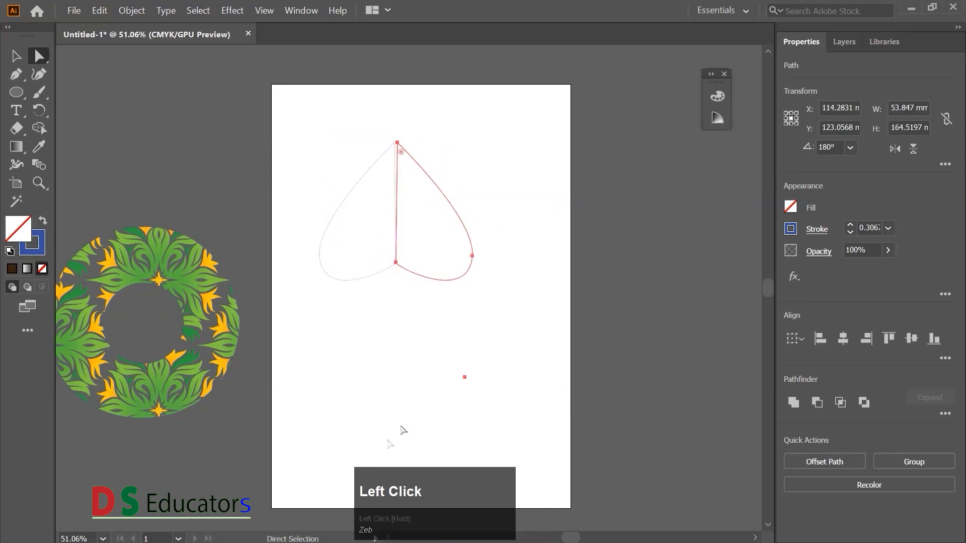
- Bring the top and bottom anchors of the two half-hearts together along the shared centre edge
left_click(373, 317)
left_click_drag(371, 118, 398, 144)
left_click(436, 151)
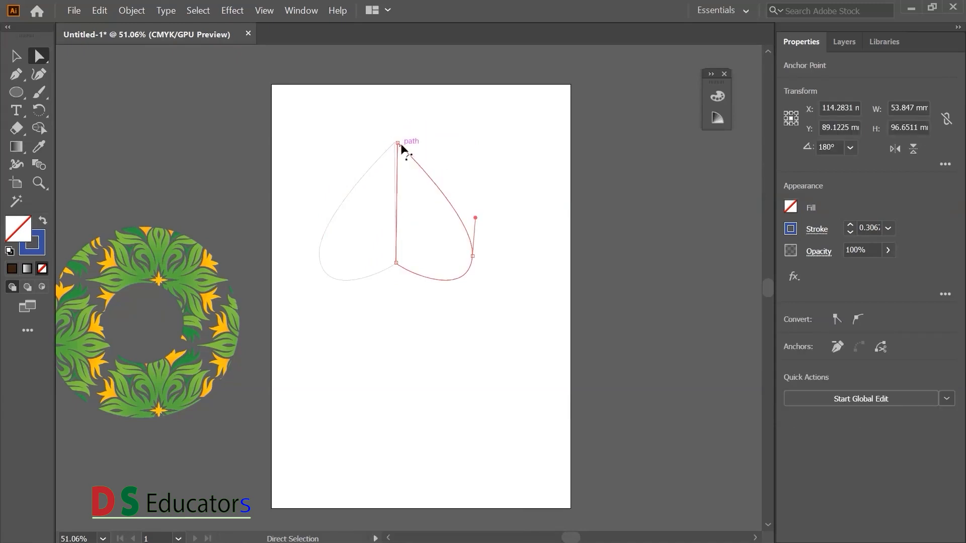
left_click(398, 145, "ctrl")
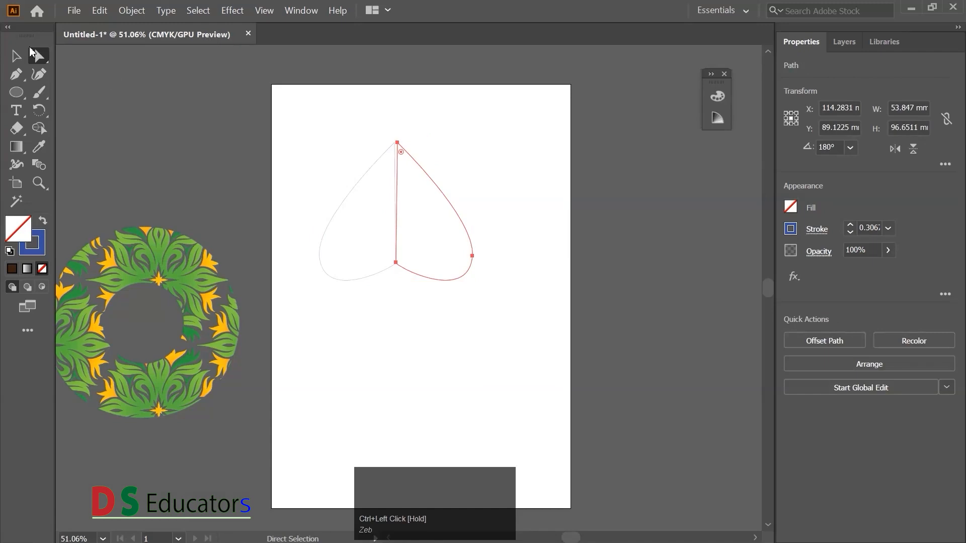
left_click(16, 56)
left_click_drag(474, 281, 472, 282)
left_click(427, 331)
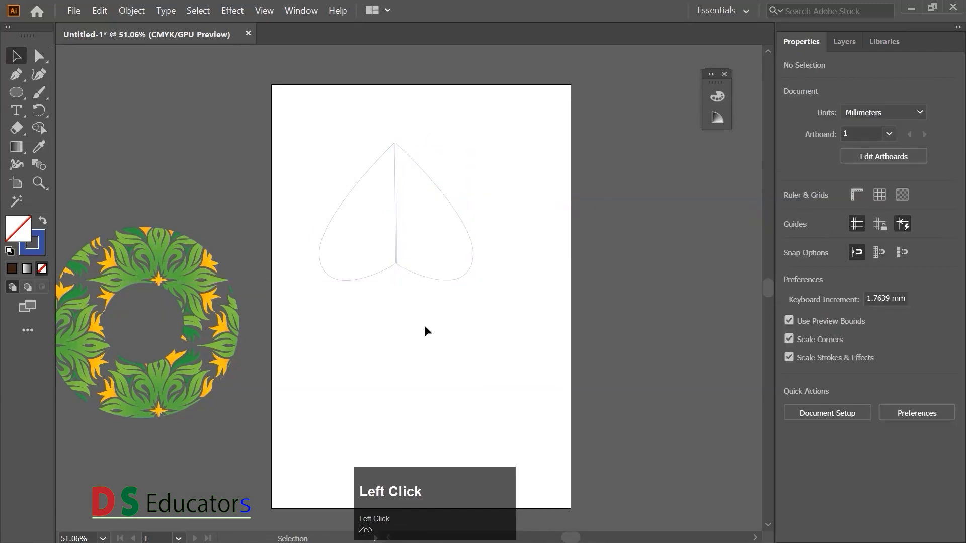
key("a")
left_click_drag(312, 146, 422, 308)
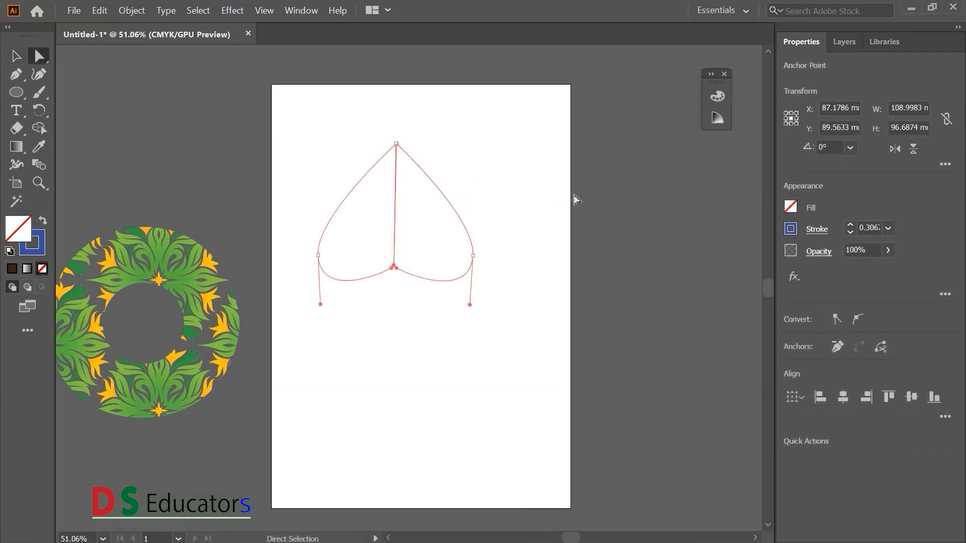
- Fill the left half of the heart with magenta pink and the right half with red
left_click(367, 242)
left_click_drag(347, 185, 393, 307)
left_click(791, 206)
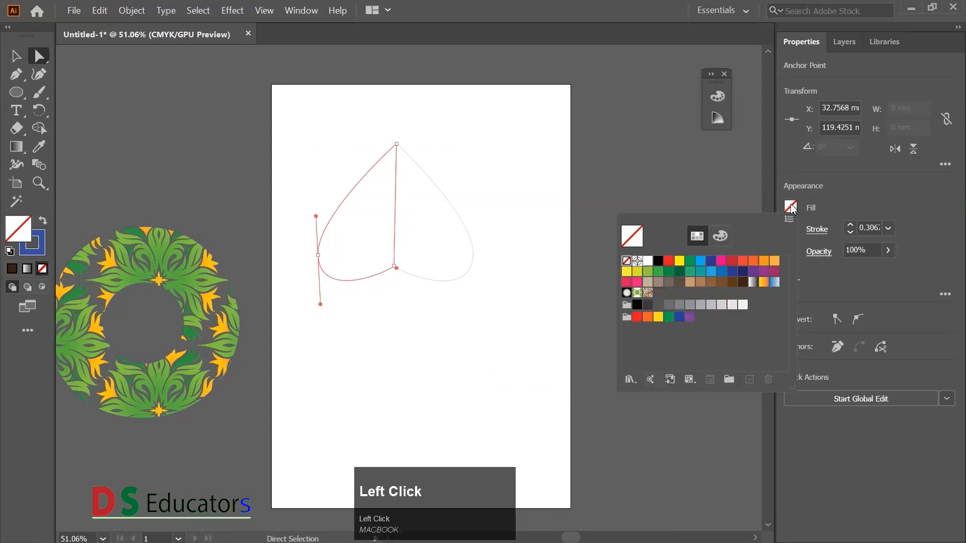
left_click(721, 260)
left_click(460, 207)
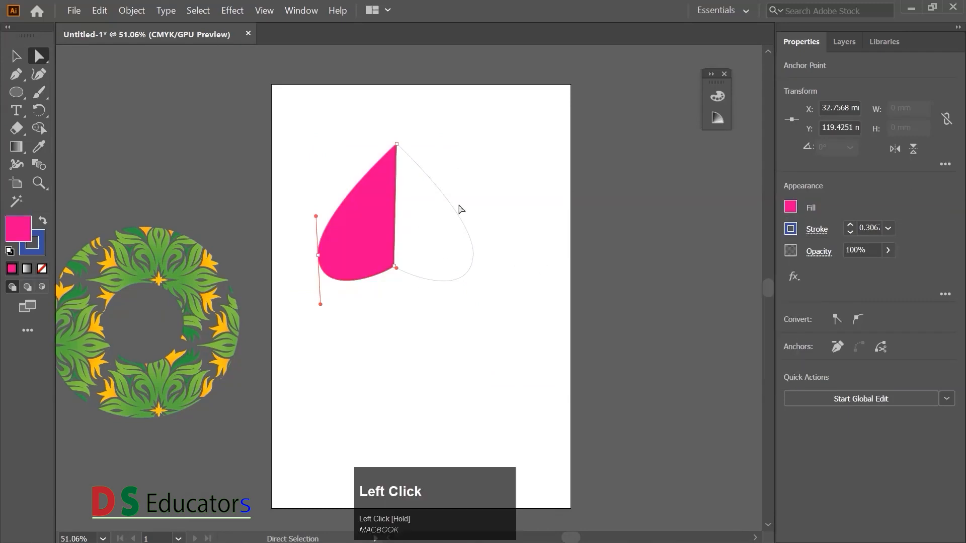
left_click_drag(479, 192, 432, 306)
left_click(791, 206)
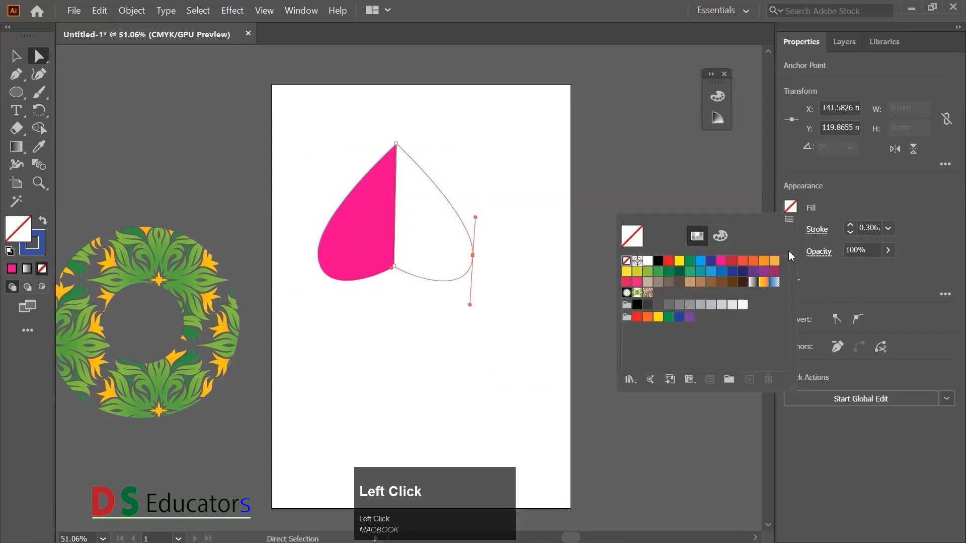
left_click(668, 261)
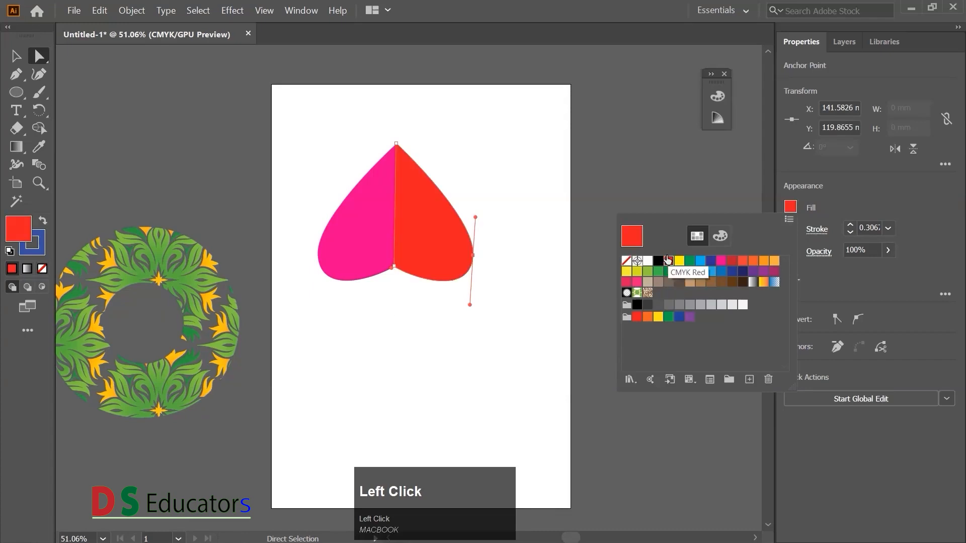
- Set the left half's fill colour to C 7, M 100, Y 35, K 5
left_click(390, 253)
left_click(717, 95)
mouse_move(575, 175)
left_mouse_down()
mouse_move(609, 178)
mouse_move(575, 176)
left_mouse_up()
left_click(580, 158)
left_click_drag(578, 118, 581, 123)
left_click(617, 263)
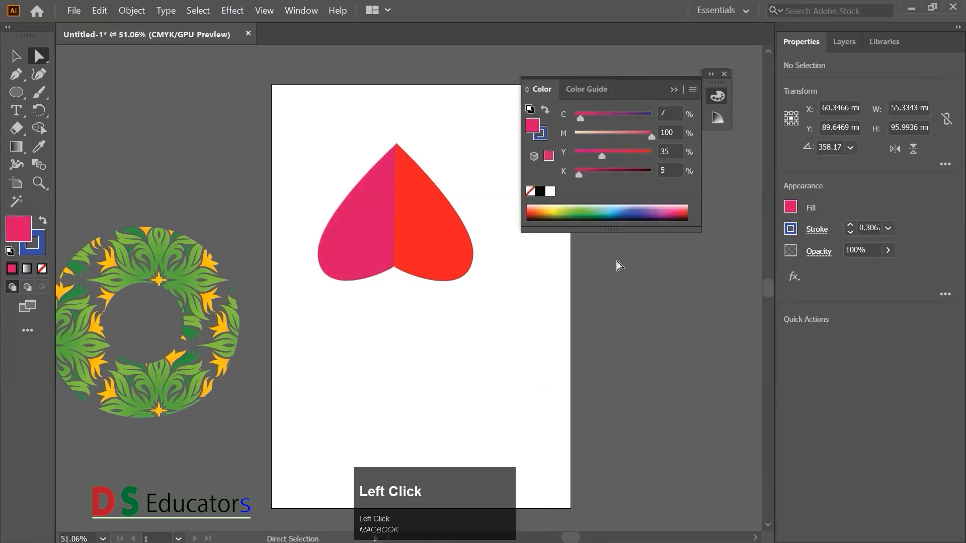
left_click(712, 74)
left_click(862, 74)
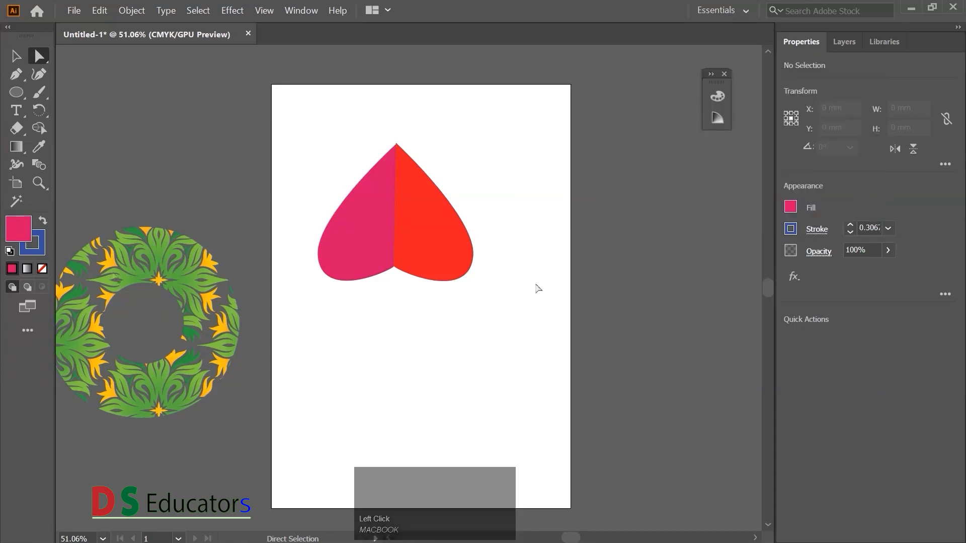
- Place the floral ring on the artboard below the heart, and centre the heart above it without a stroke
left_click_drag(190, 281, 394, 339)
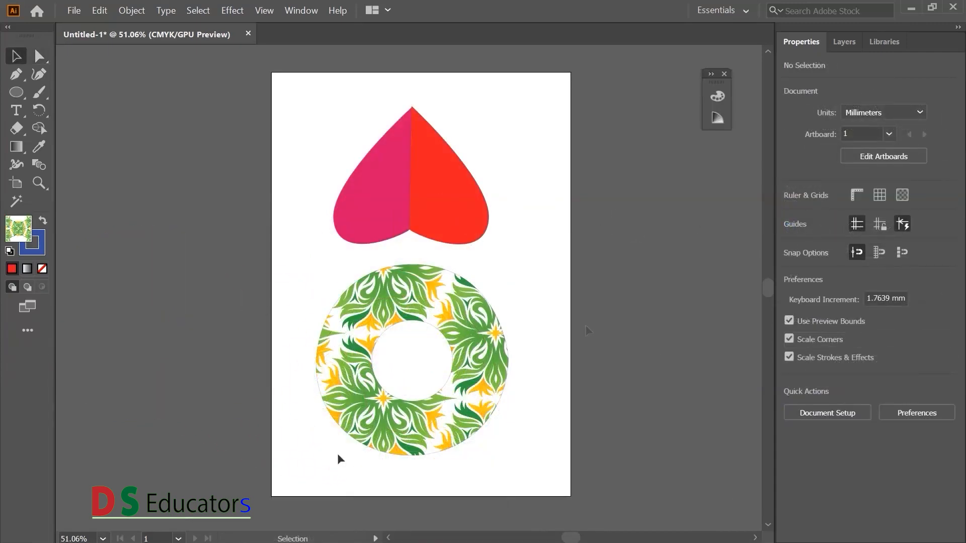
left_click_drag(329, 105, 507, 265)
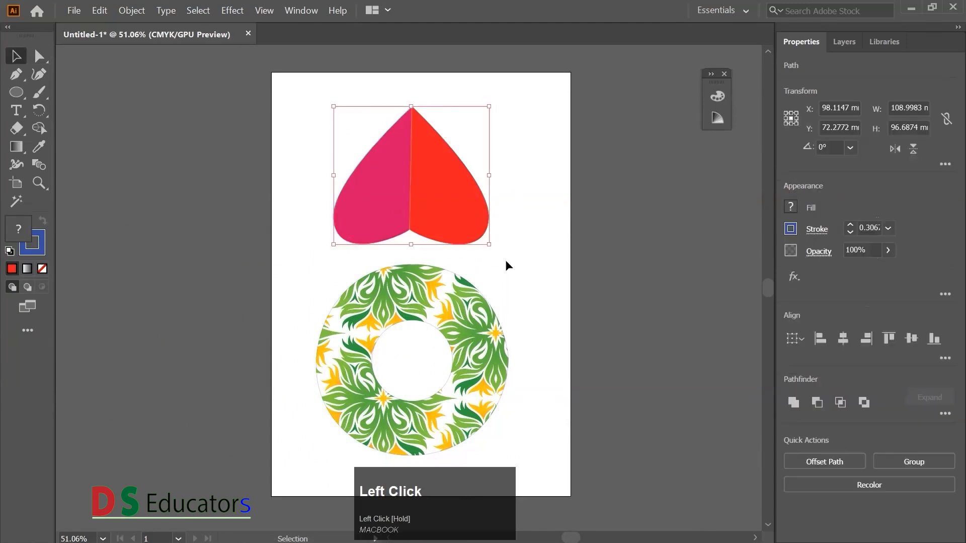
left_click(301, 10)
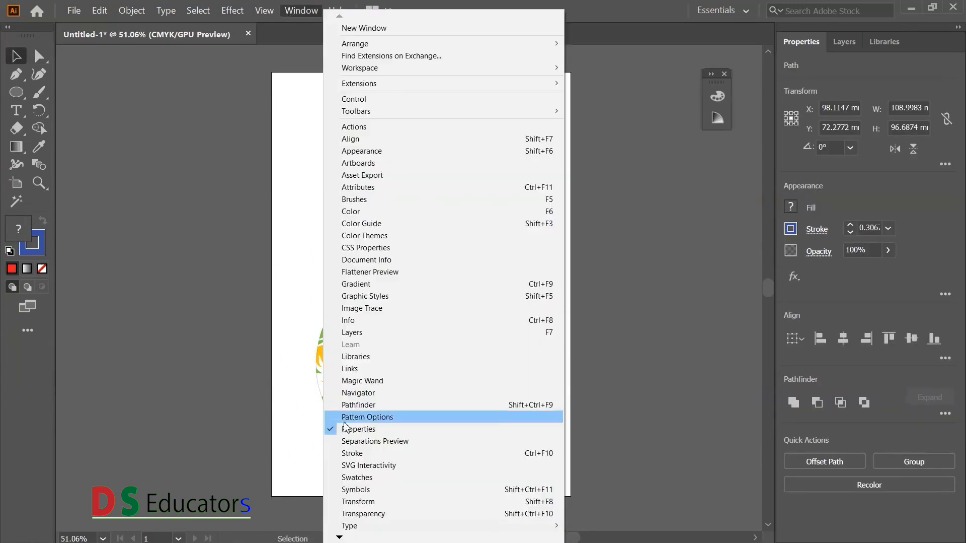
left_click(353, 401)
left_click(492, 172)
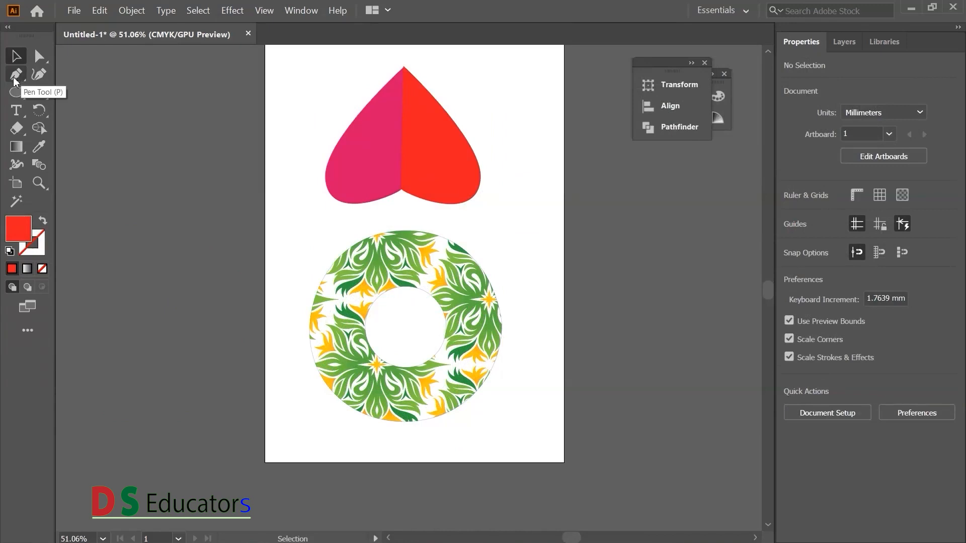
- Place the heart below the floral ring and rotate it so its point faces downward
left_click(16, 76)
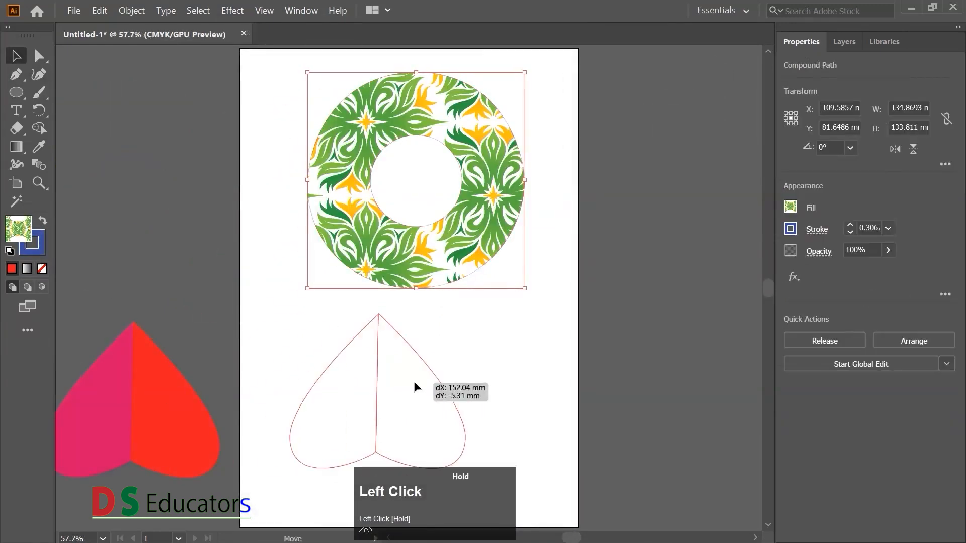
left_click_drag(415, 388, 502, 405)
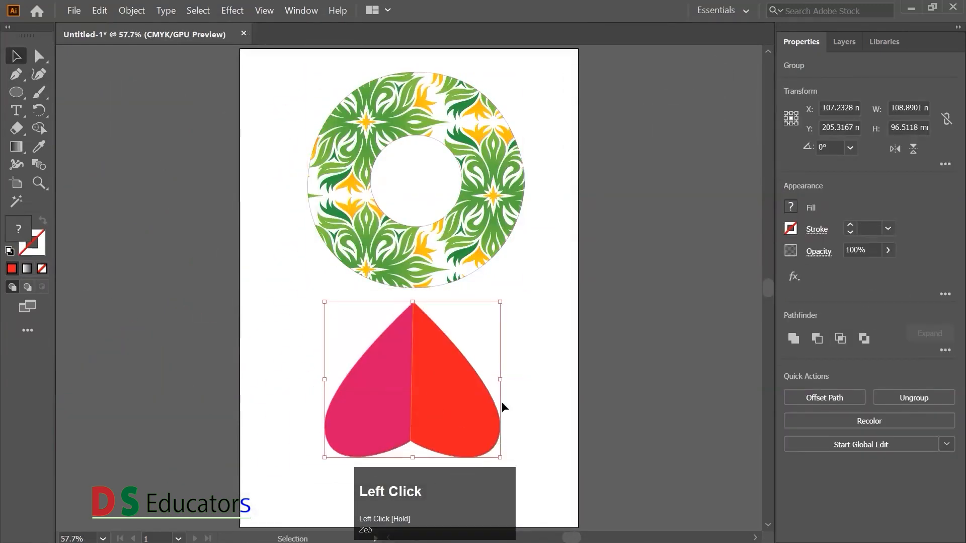
left_click_drag(508, 296, 337, 392)
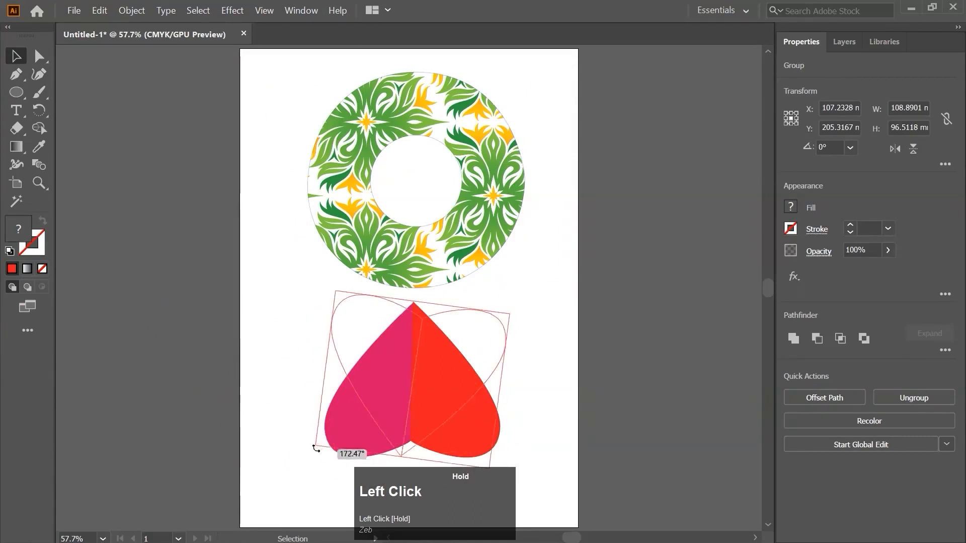